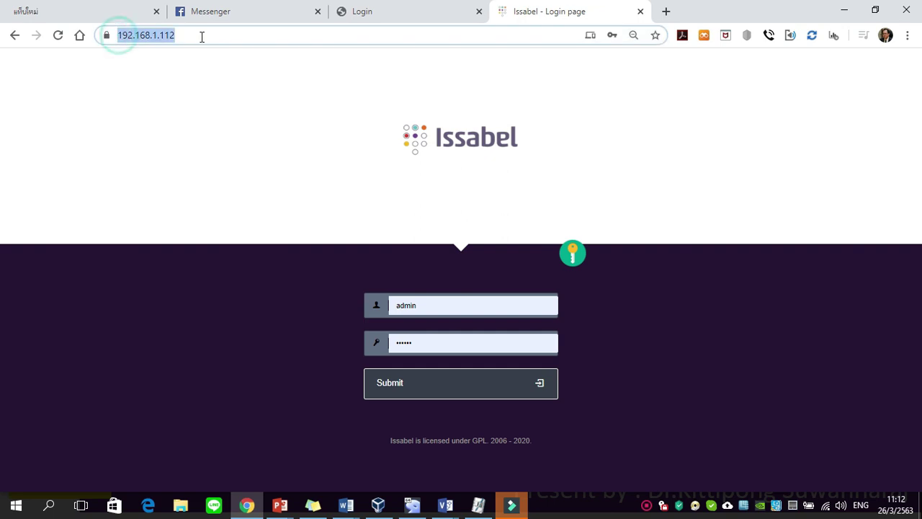
Log in to the Issabel web interface as admin, re-entering the account password
left_click(436, 308)
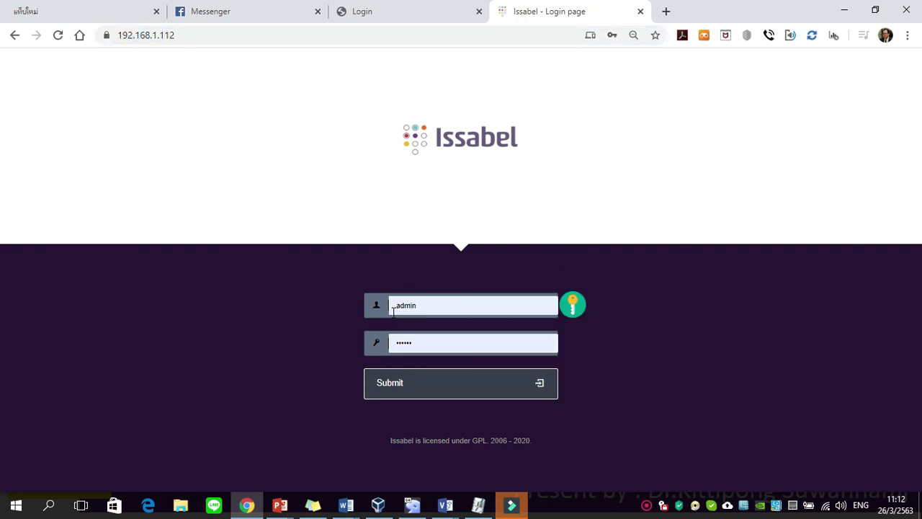
left_click(432, 344)
key("ctrl+a")
key("BackSpace")
type("••••••")
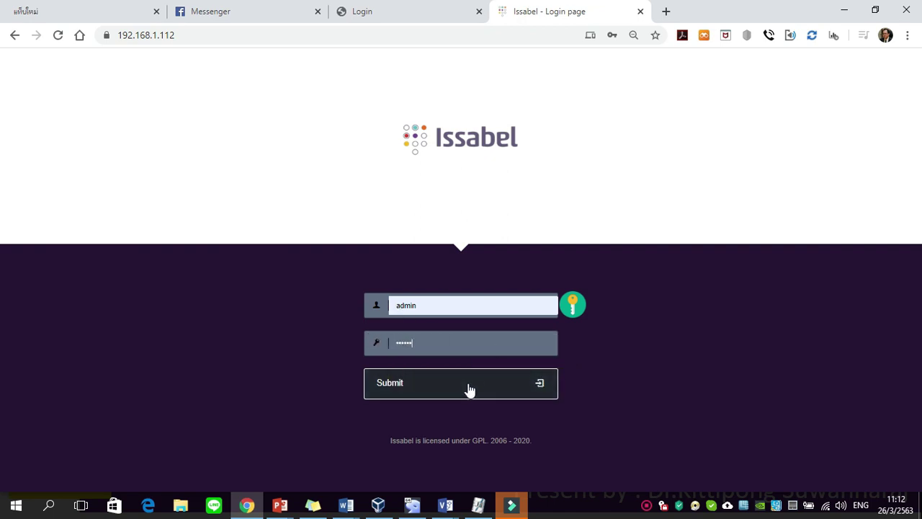
left_click(432, 389)
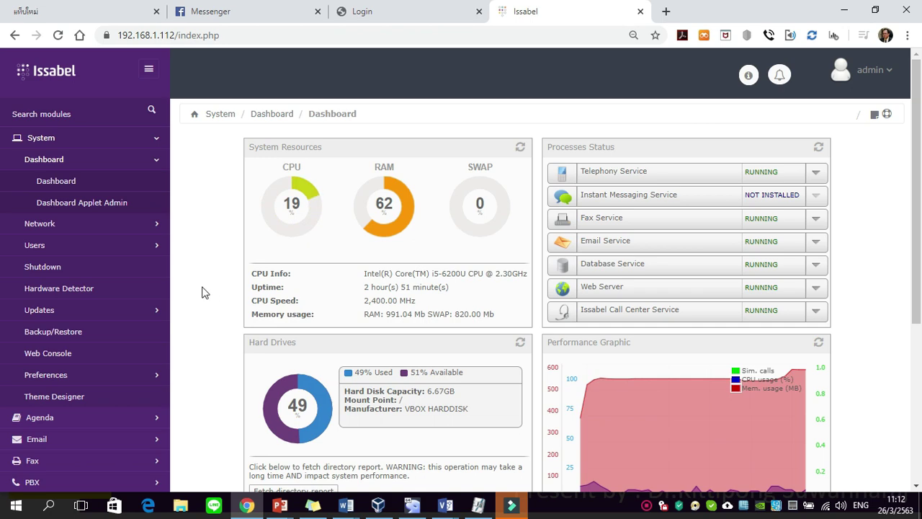
Collapse Dashboard, expand PBX, and go to PBX Configuration's Trunks page
scroll(137, 265, "down", 1)
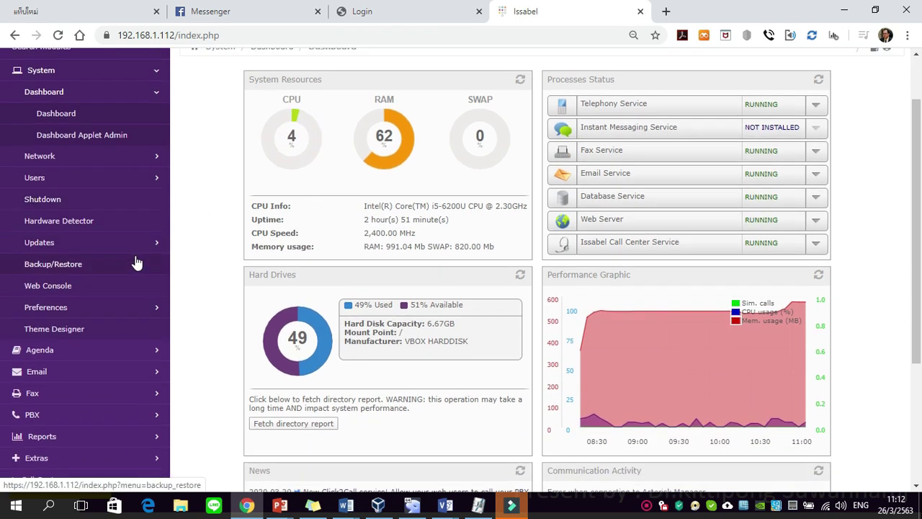
left_click(155, 96)
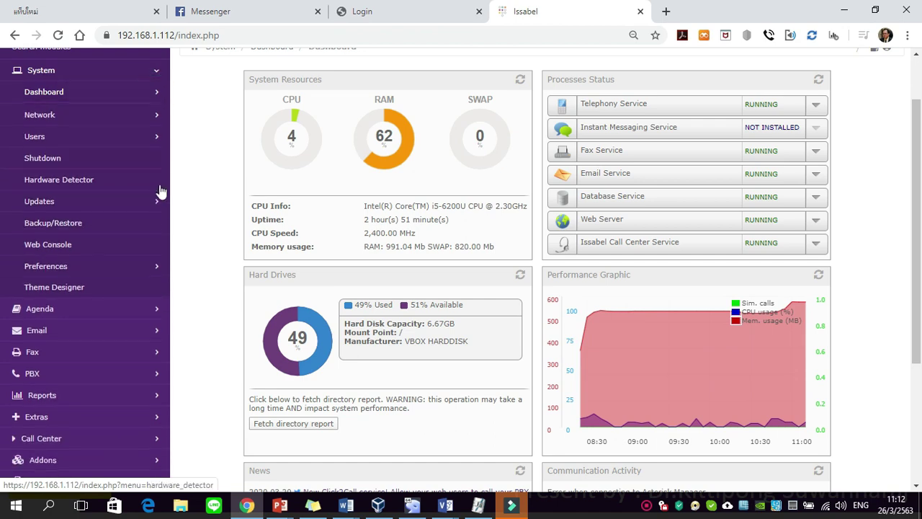
scroll(152, 321, "down", 2)
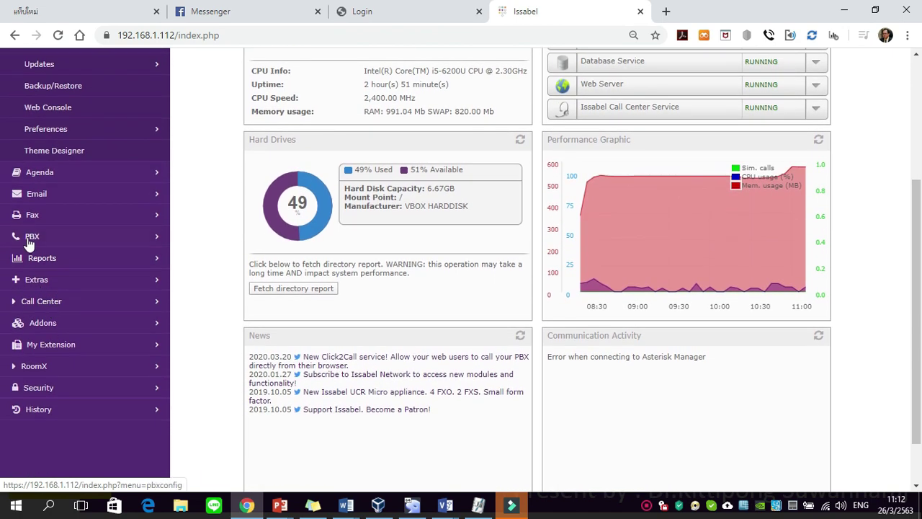
left_click(31, 237)
scroll(82, 171, "up", 2)
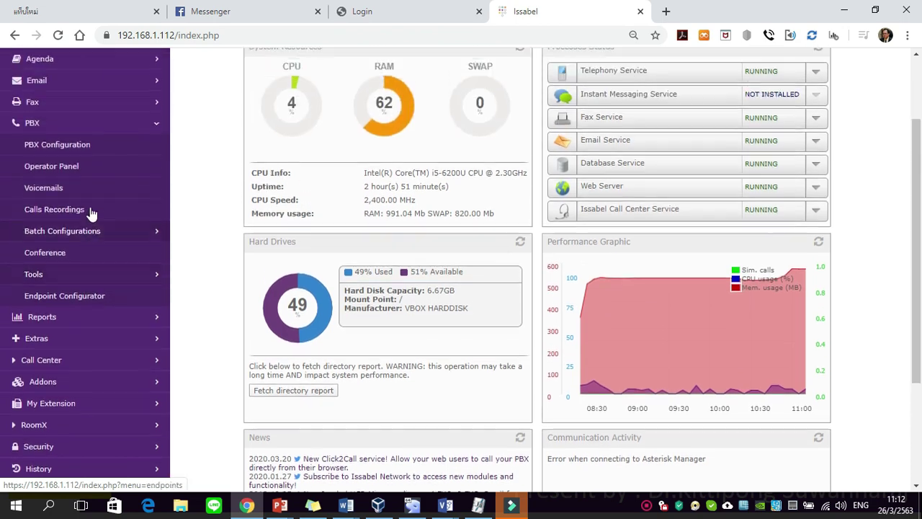
left_click(76, 180)
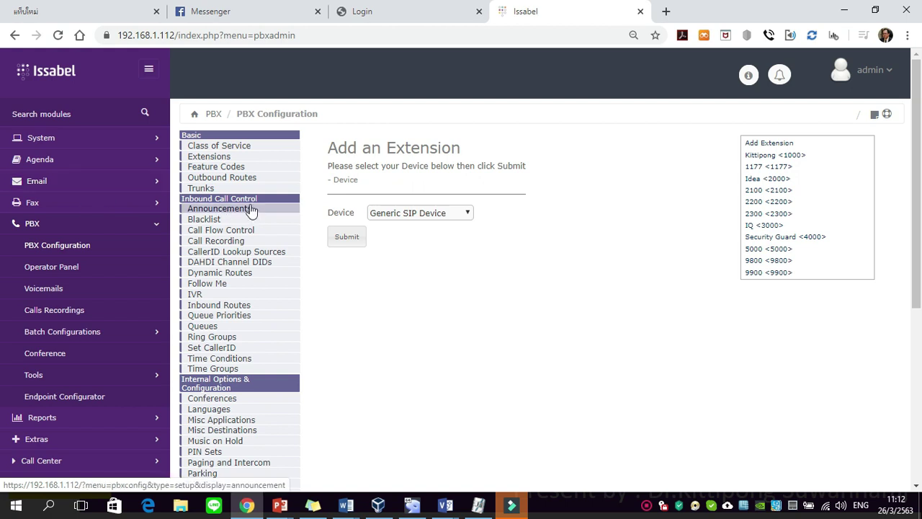
left_click(200, 189)
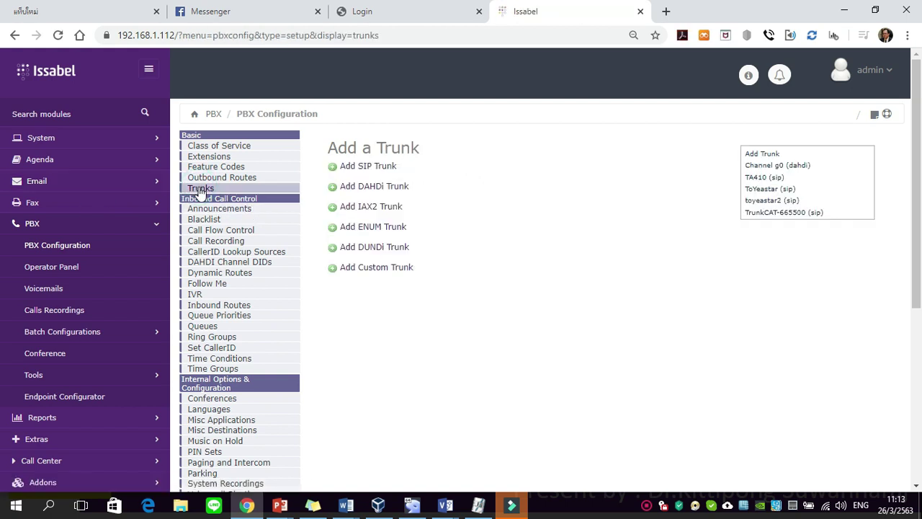
Start a new SIP trunk and name it DINSTAR002
left_click(365, 173)
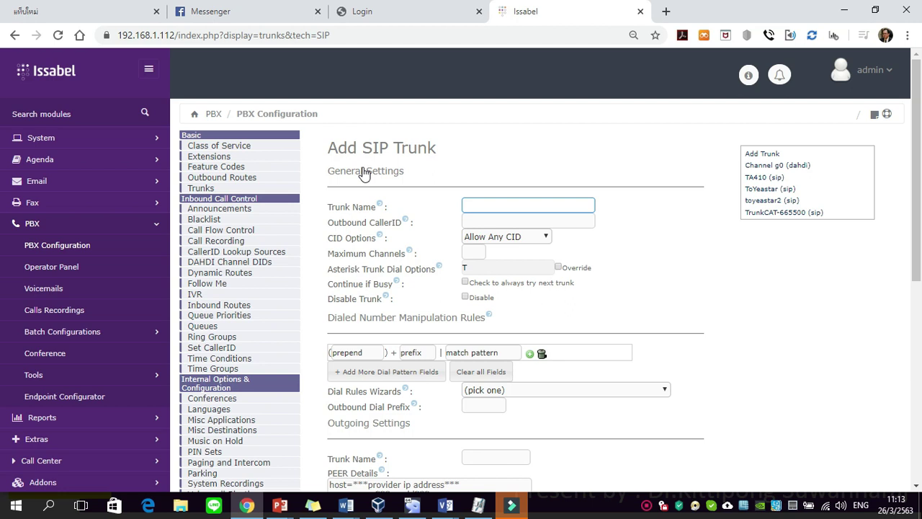
left_click(504, 208)
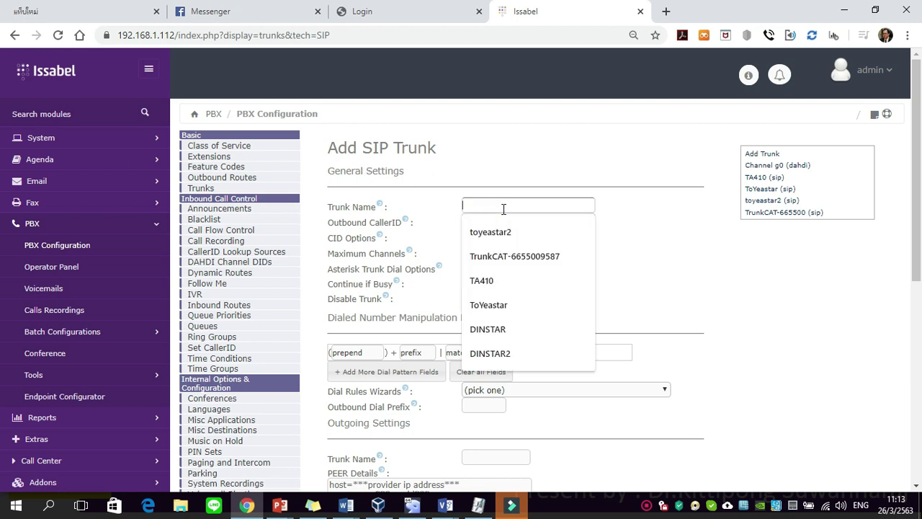
type("DINSTAR")
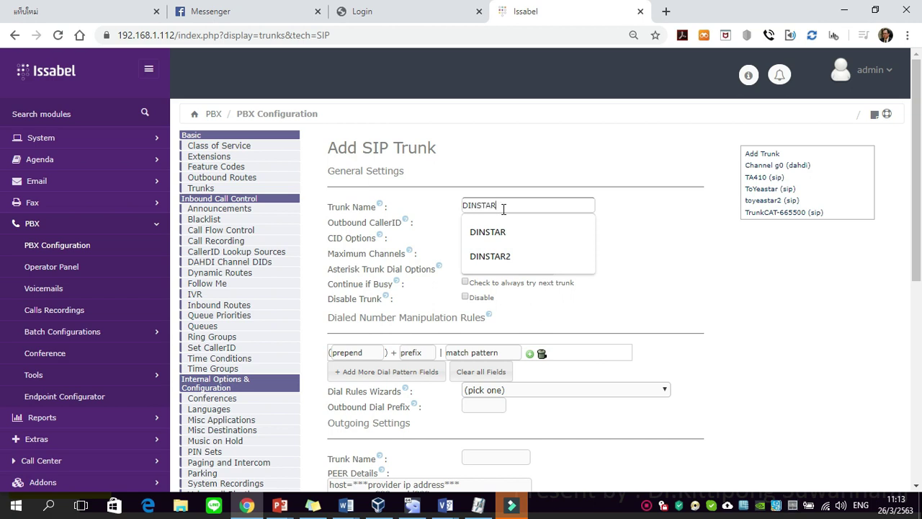
type("002")
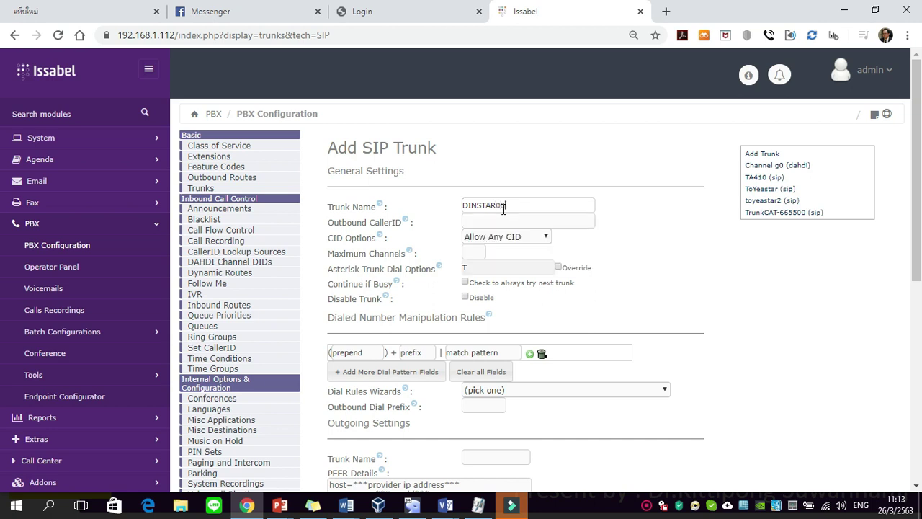
left_click(695, 276)
Set the Outgoing Settings trunk name to dinstar
scroll(695, 276, "down", 2)
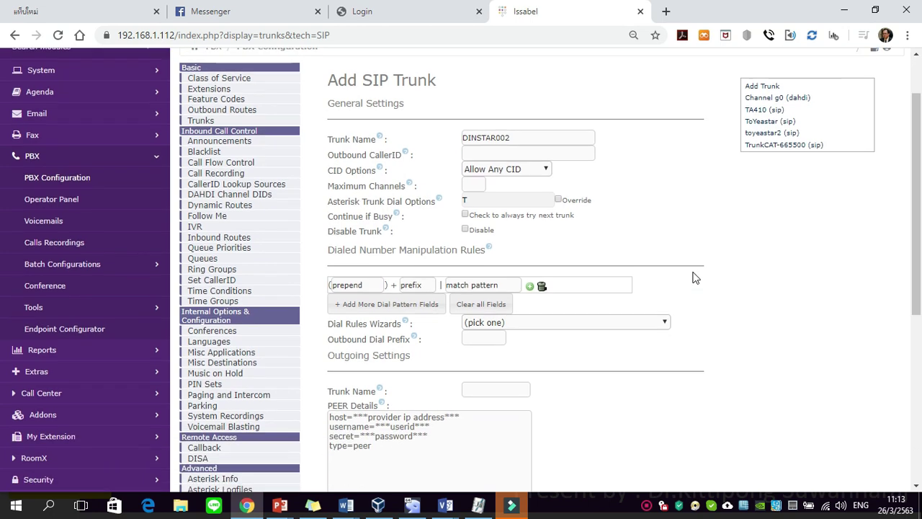
scroll(696, 276, "down", 2)
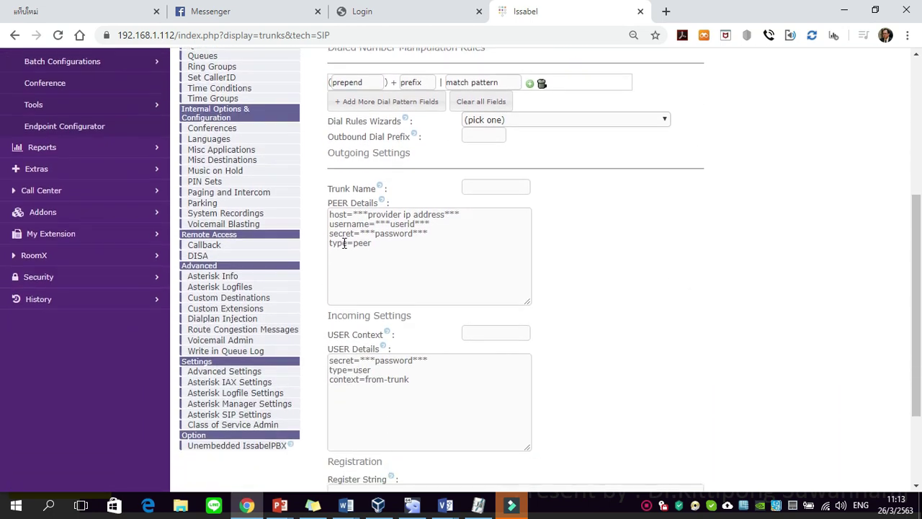
left_click(488, 190)
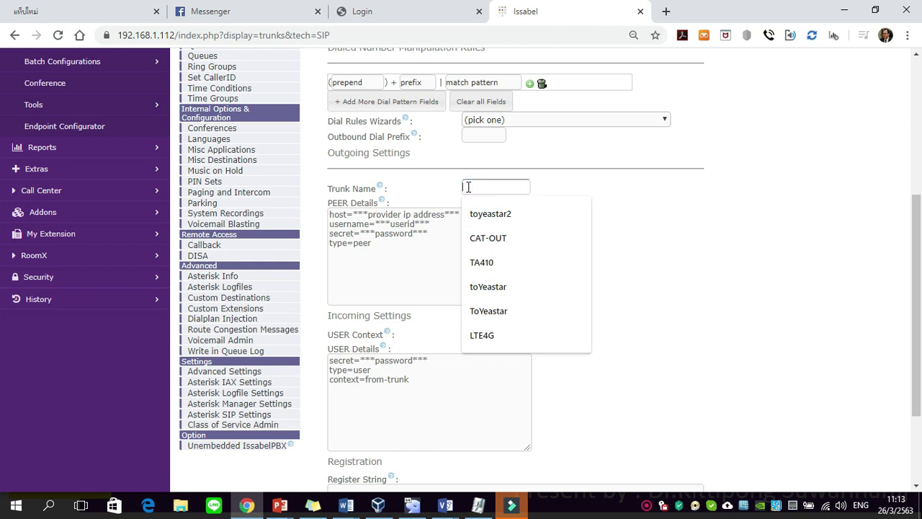
type("dinstar")
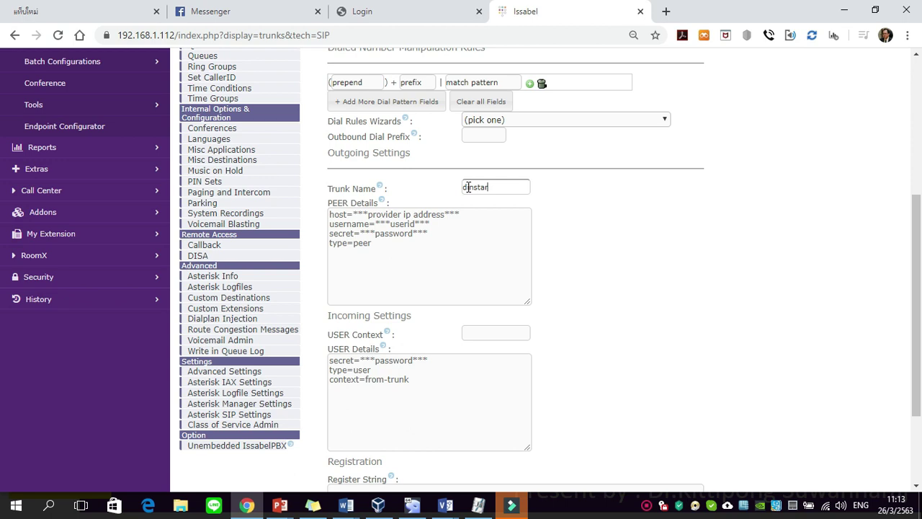
Clear the sample text from the PEER Details box
left_click(404, 255)
key("ctrl+a")
key("BackSpace")
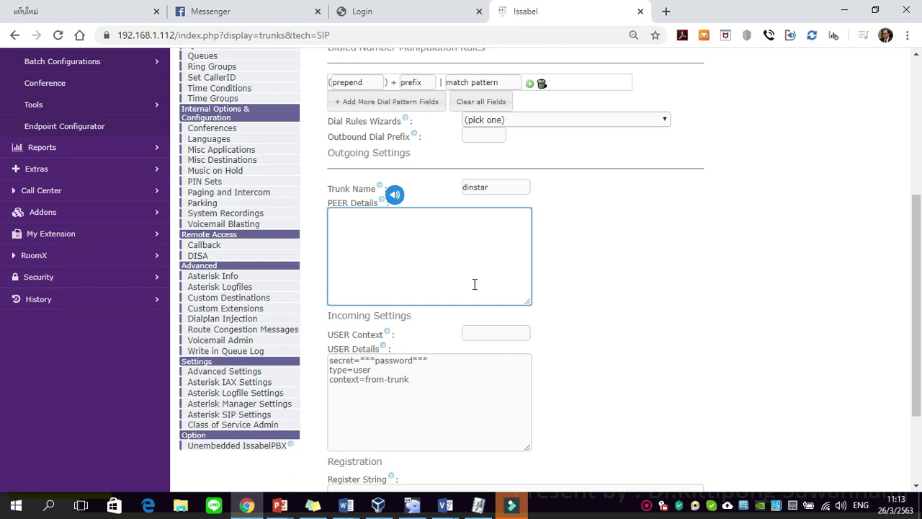
Enter host=192.168.1.122, context=from-pstn and insecure=no in PEER Details
type("host=192.168.1.122")
key("Return")
type("conte")
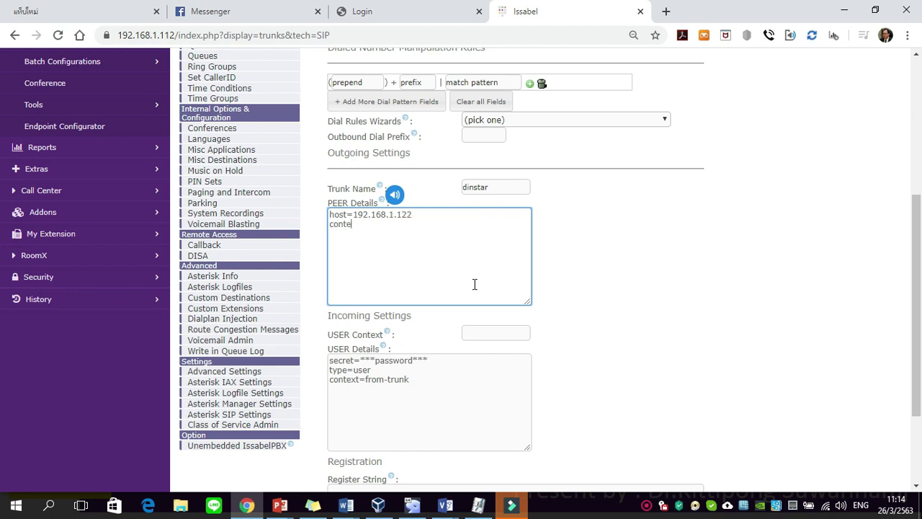
type("xt=from-pstn")
key("Return")
type("inces")
key("BackSpace")
key("BackSpace")
key("BackSpace")
type("secure=")
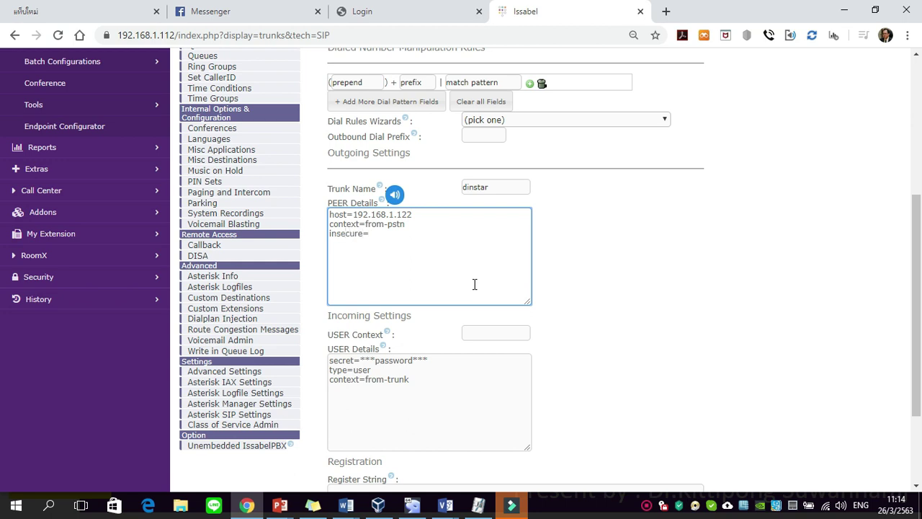
type("no")
Add port=5060, type=peer and qualify=yes lines to PEER Details
key("Return")
type("port=")
type("5060 ")
type("type=")
type("peer")
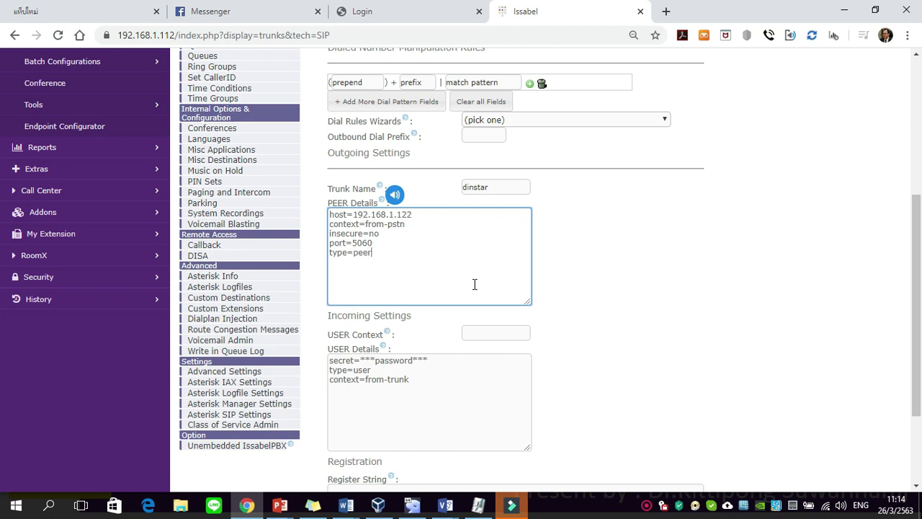
key("Return")
type("qualify=yes")
left_click_drag(420, 214, 354, 215)
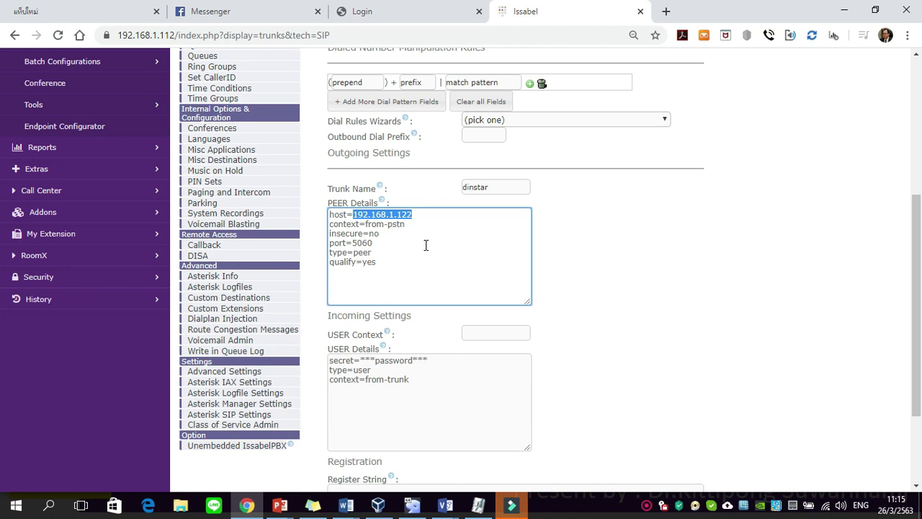
scroll(426, 245, "down", 2)
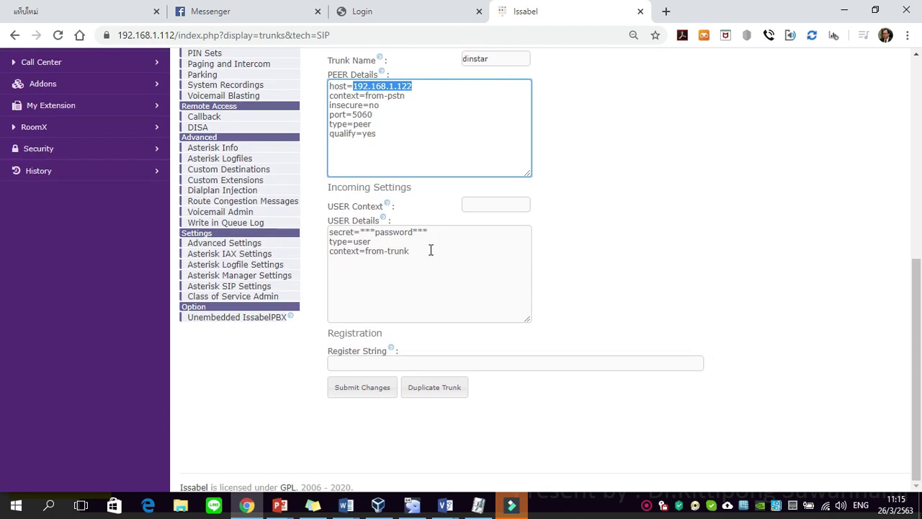
Delete the sample text from the USER Details box
left_click(433, 251)
left_click_drag(432, 251, 317, 233)
key("BackSpace")
Submit the DINSTAR002 trunk, confirming past the Outbound CallerID warning
scroll(595, 272, "up", 1)
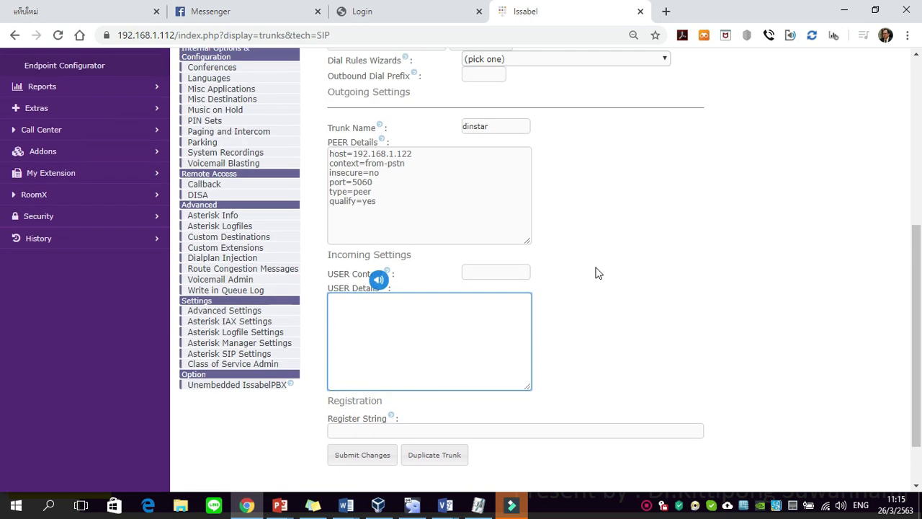
scroll(596, 274, "down", 1)
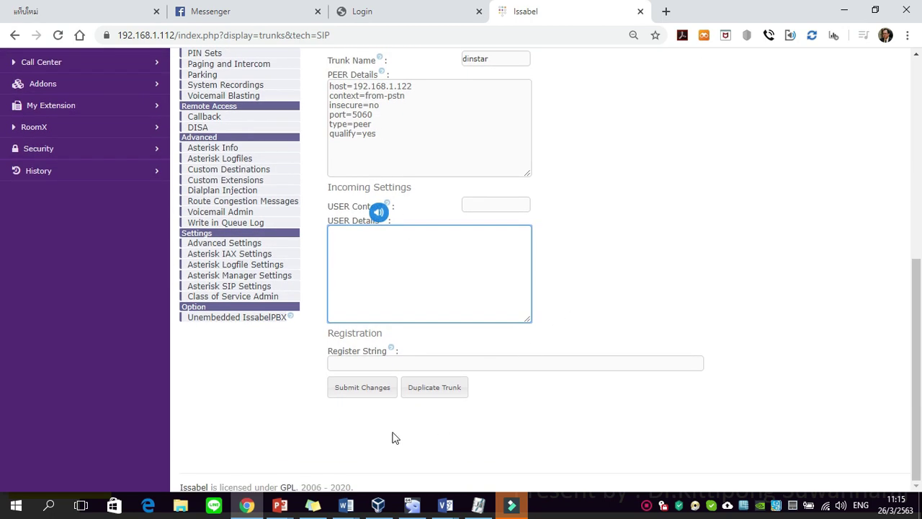
left_click(366, 395)
left_click(531, 152)
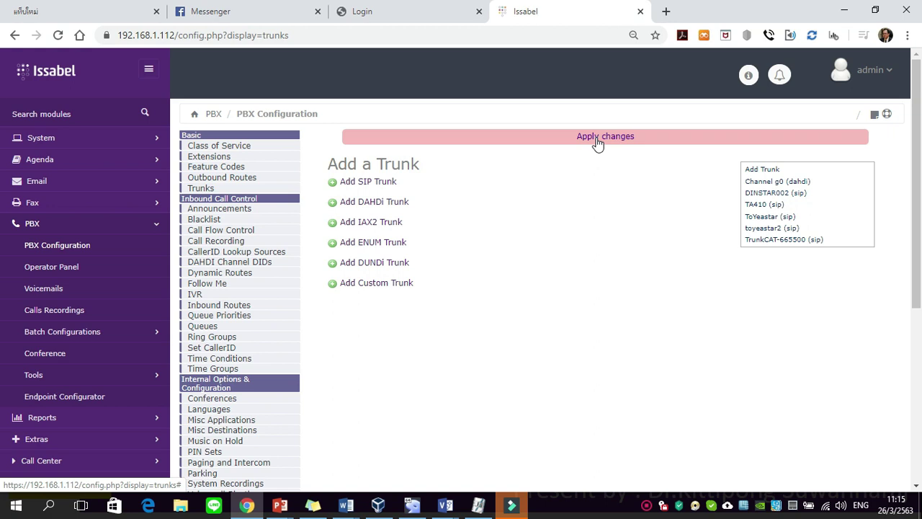
Apply the pending DINSTAR002 trunk changes from the Apply changes bar
left_click(597, 137)
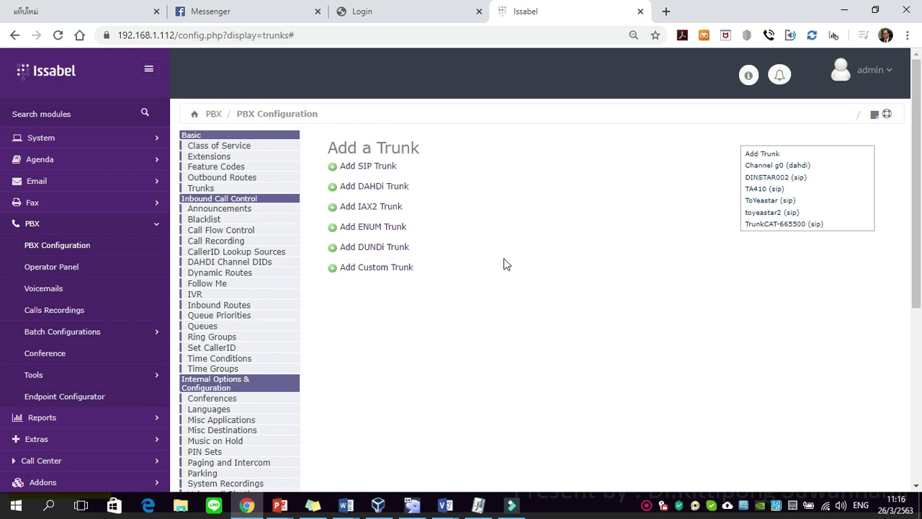
Start a new inbound route with description toDinstar and DID 1111
left_click(219, 306)
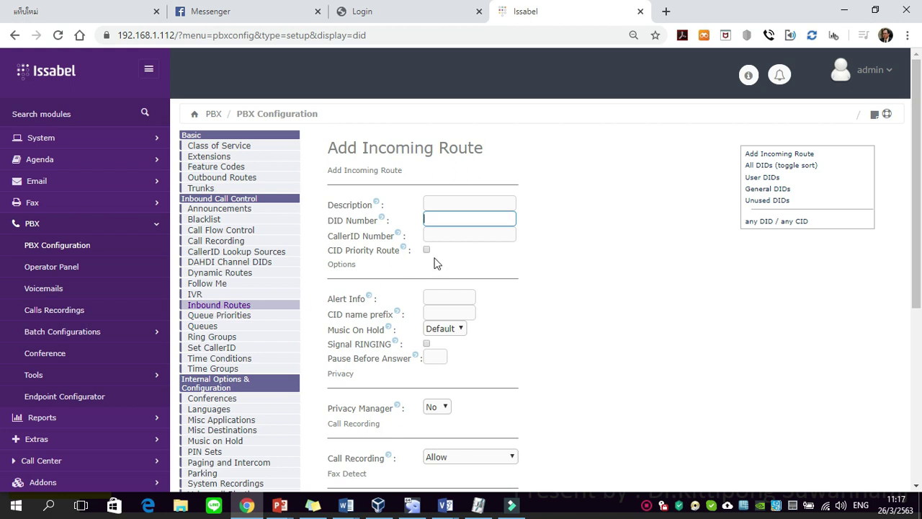
left_click(488, 199)
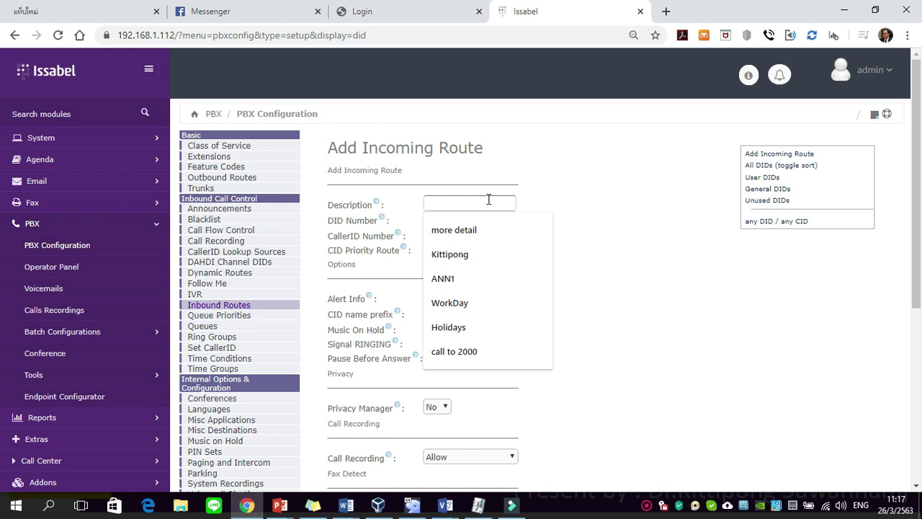
type("to")
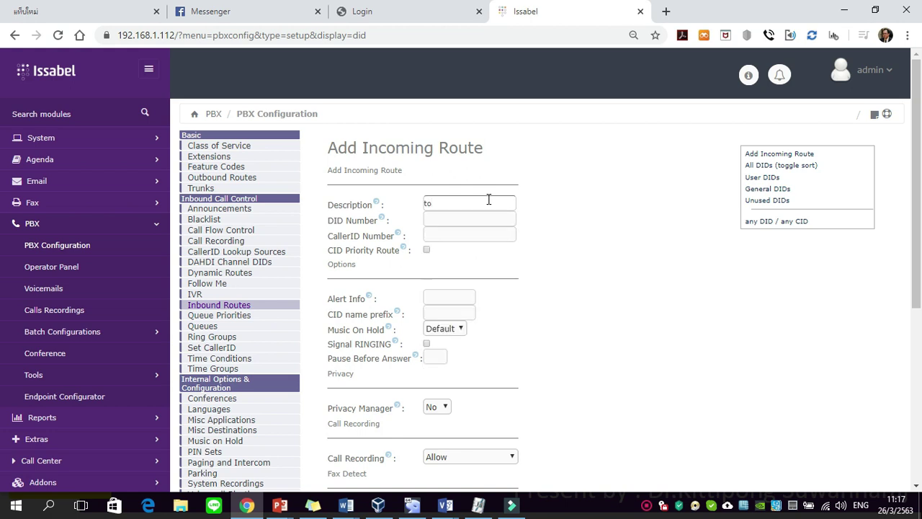
type("Dinstar")
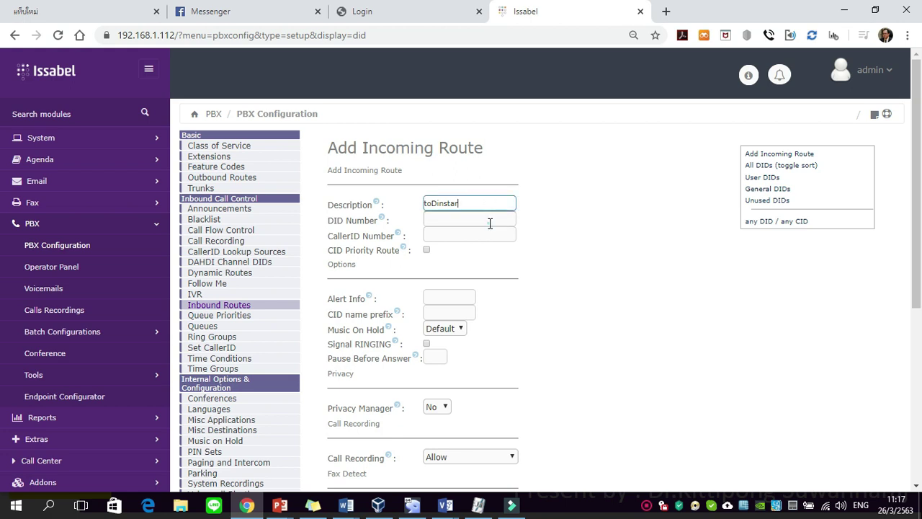
left_click(490, 223)
left_click(539, 221)
left_click(484, 220)
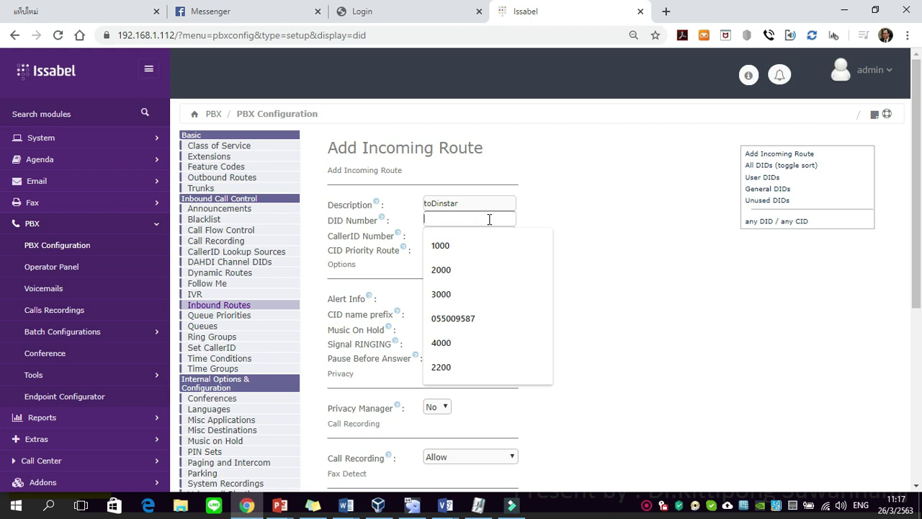
type("1111")
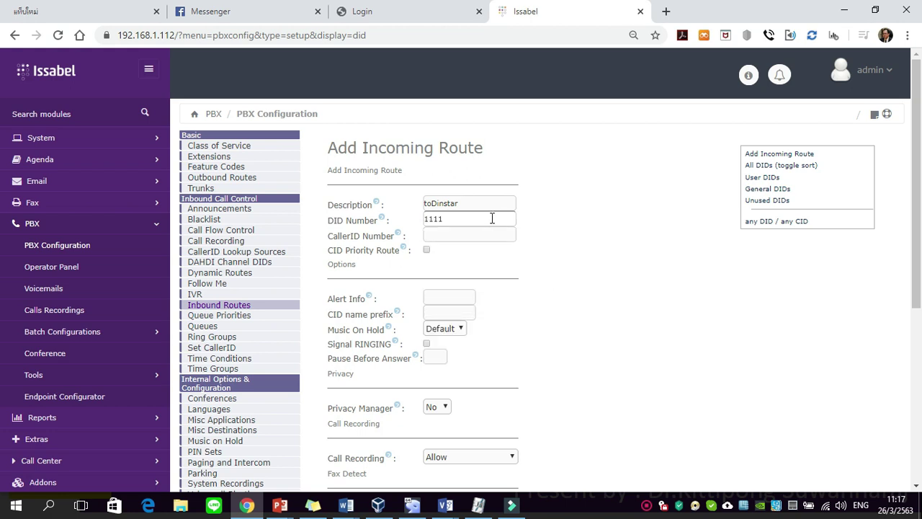
left_click(527, 216)
Set the inbound route's destination to Extensions <2200>
left_click(610, 223)
scroll(613, 231, "down", 1)
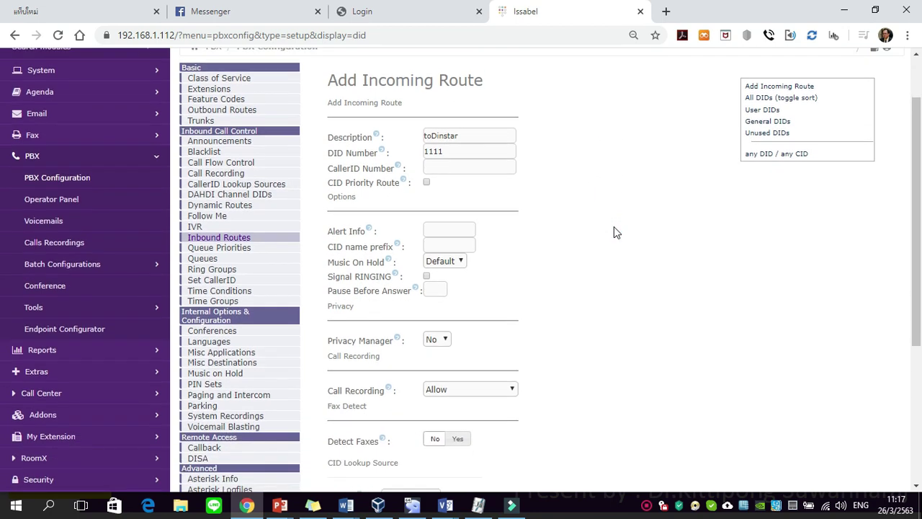
scroll(614, 228, "down", 1)
scroll(614, 229, "down", 3)
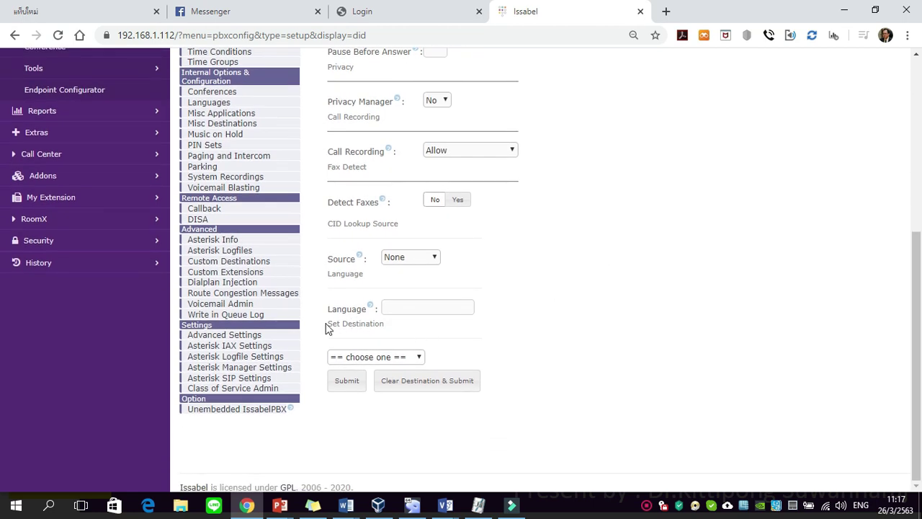
left_click_drag(328, 324, 397, 336)
left_click(400, 330)
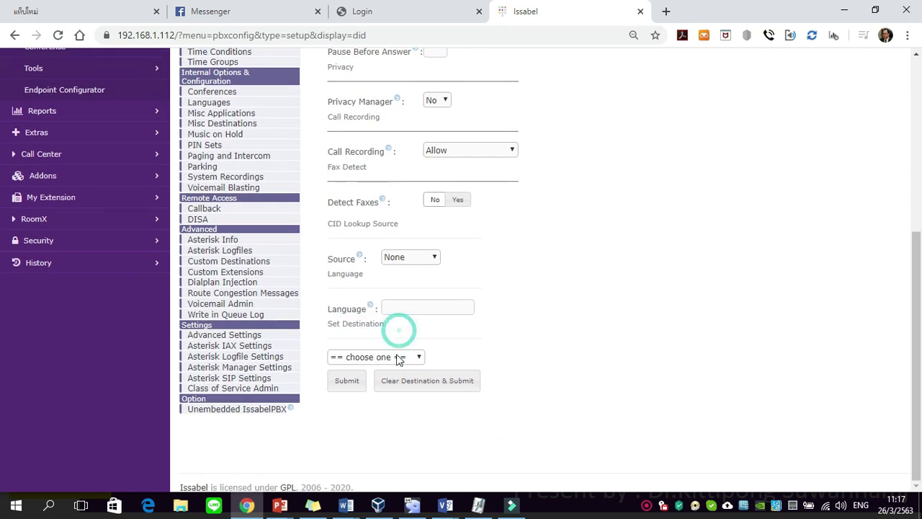
left_click(396, 361)
scroll(378, 302, "down", 1)
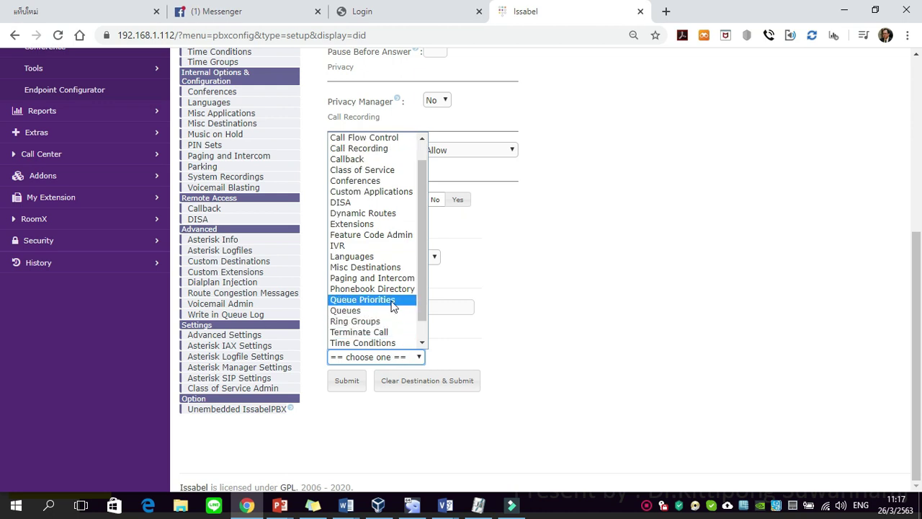
left_click(383, 223)
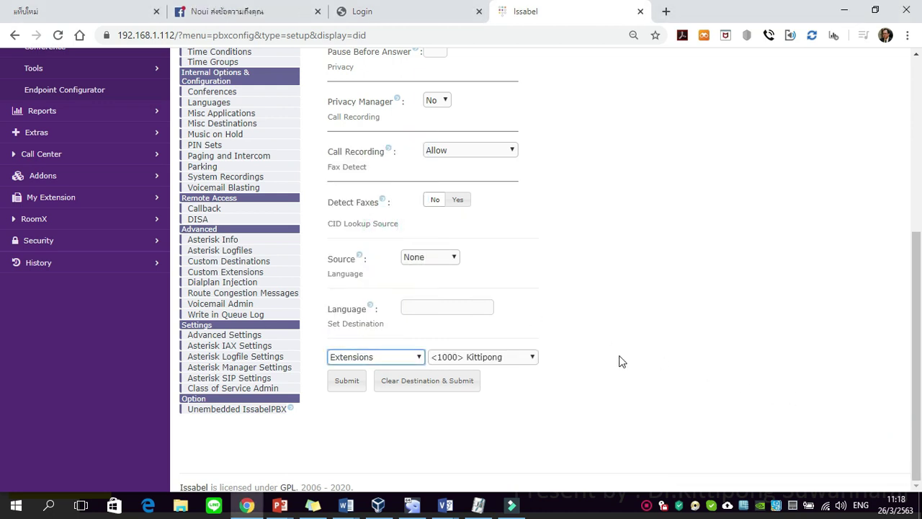
left_click(472, 361)
left_click(474, 267)
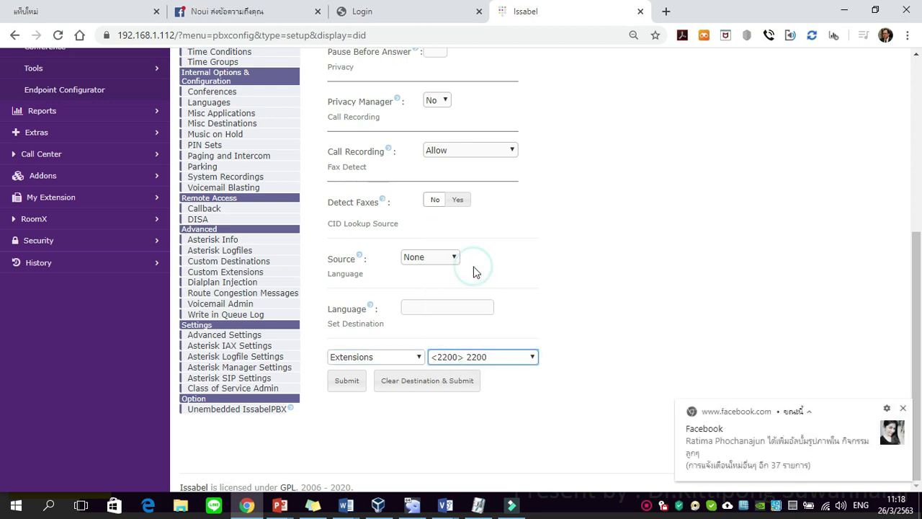
left_click(903, 408)
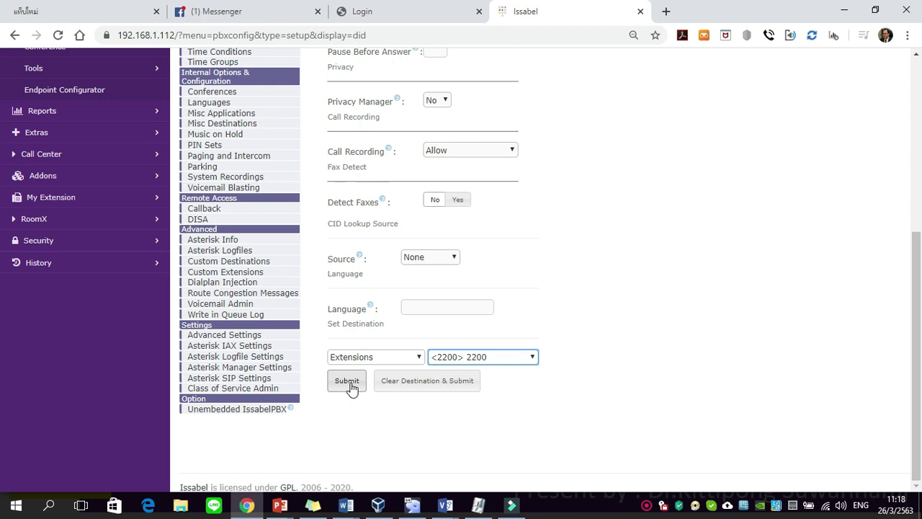
Save the toDinstar inbound route and apply the configuration changes
left_click(349, 384)
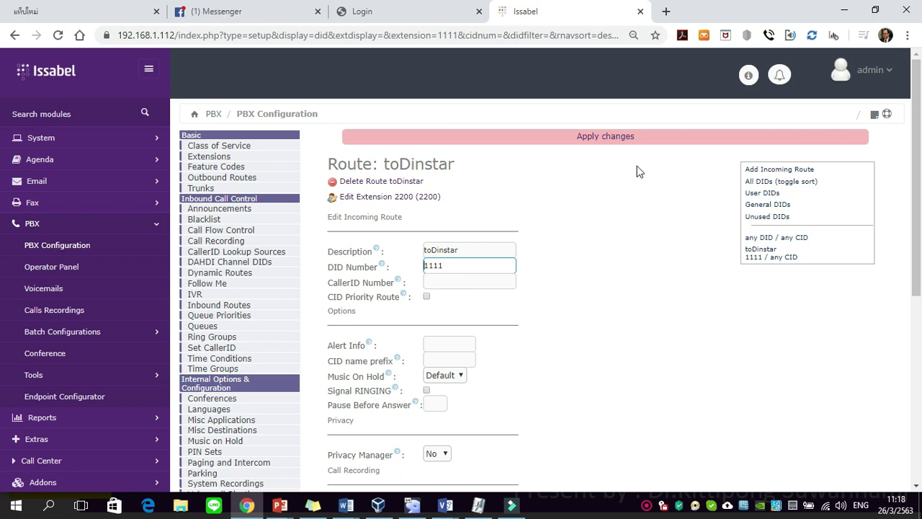
left_click(611, 139)
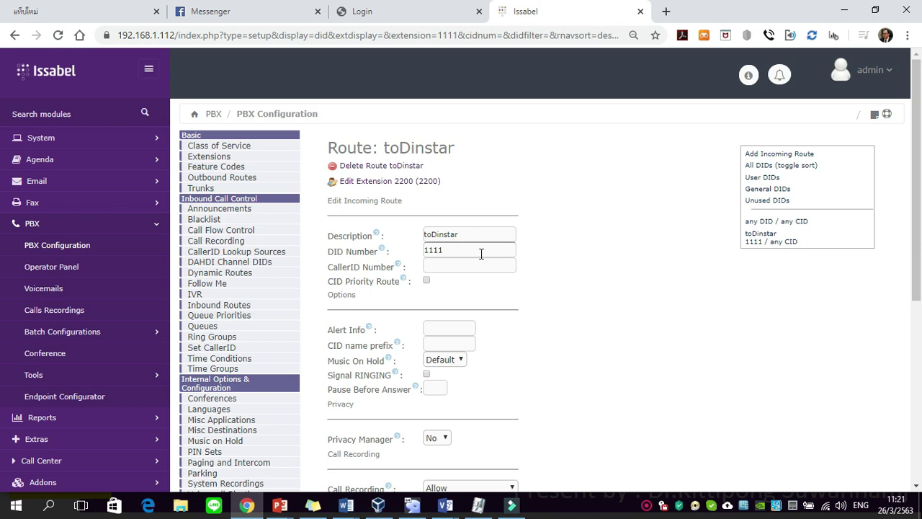
left_click(218, 181)
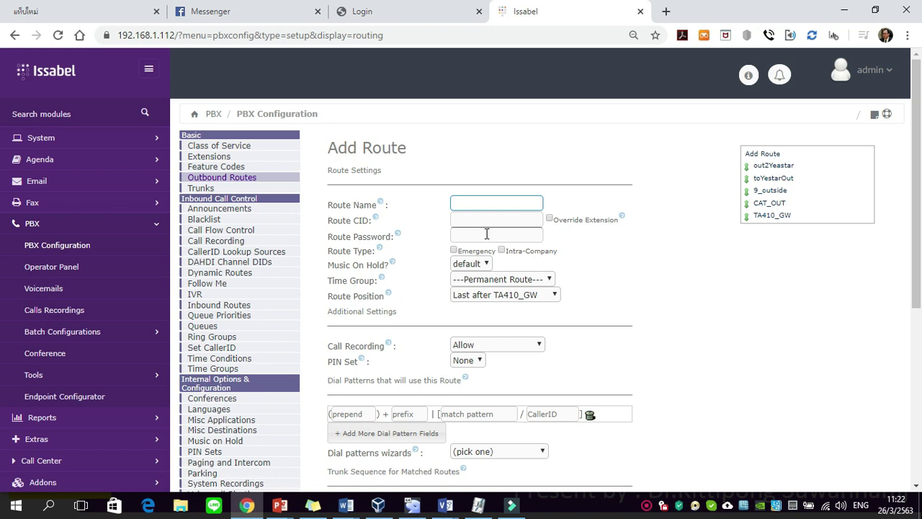
Name the new outbound route fromDinstarOut
left_click(487, 207)
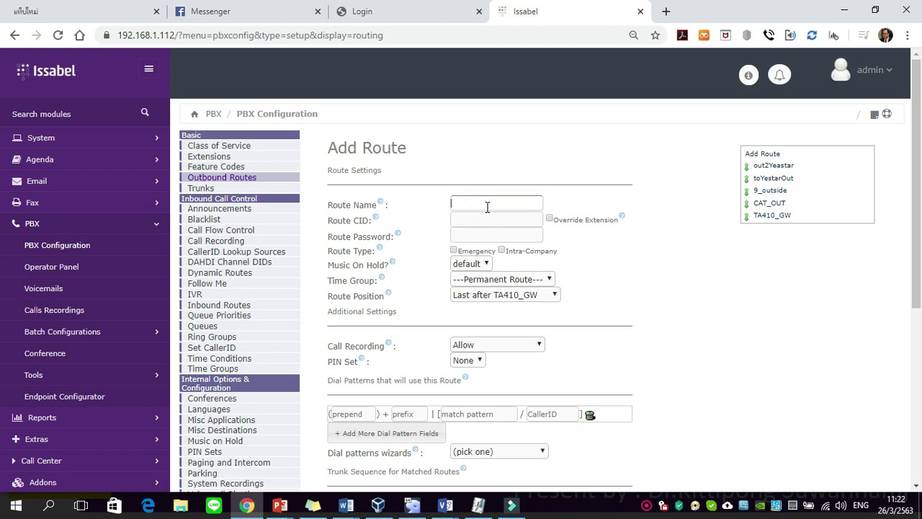
type("fromDinstarOut")
left_click(487, 206)
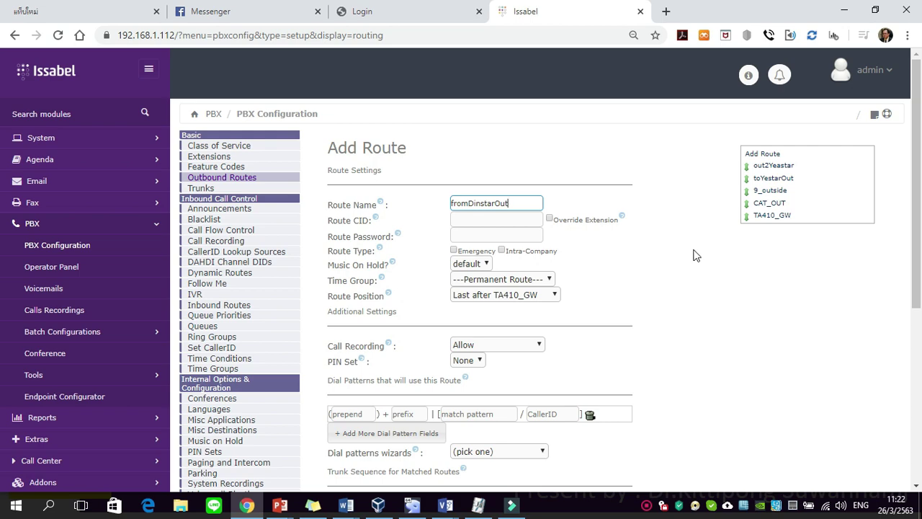
scroll(568, 259, "down", 2)
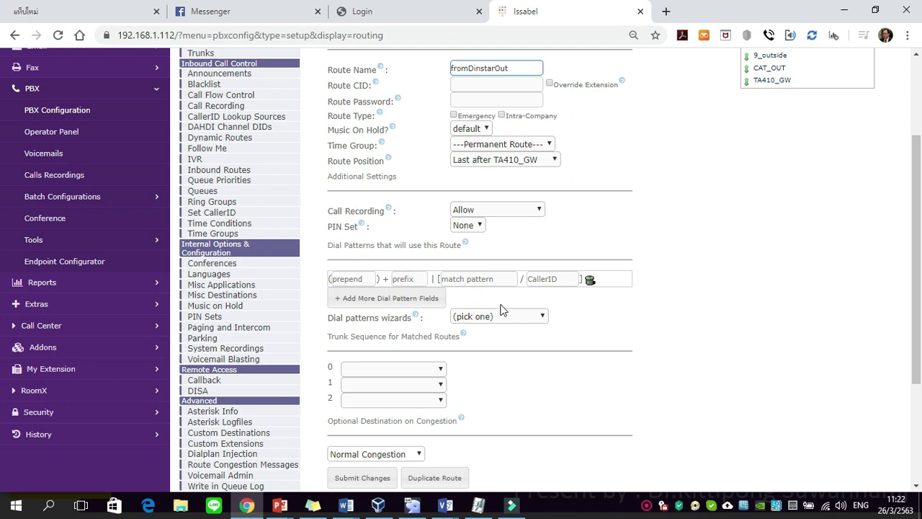
scroll(505, 310, "down", 1)
scroll(508, 311, "up", 1)
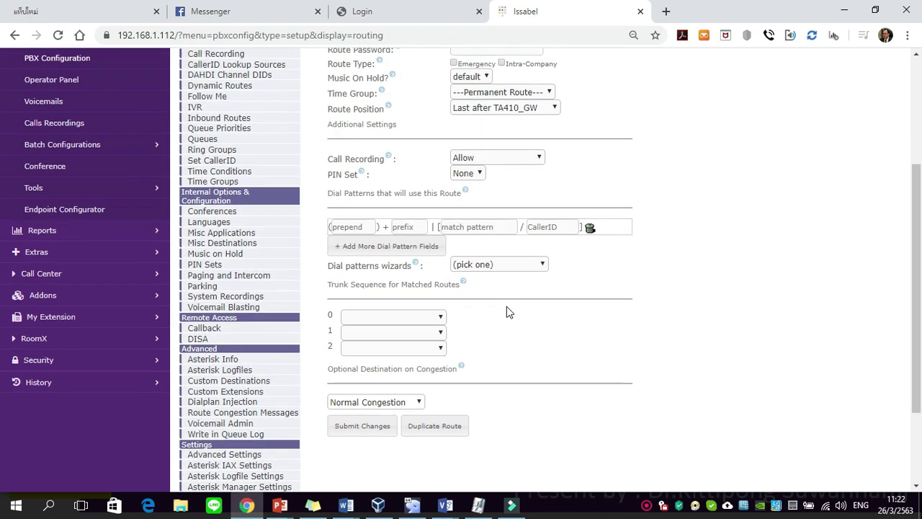
scroll(507, 311, "up", 1)
Enter a dial pattern with prefix 3 and match pattern X
left_click(420, 278)
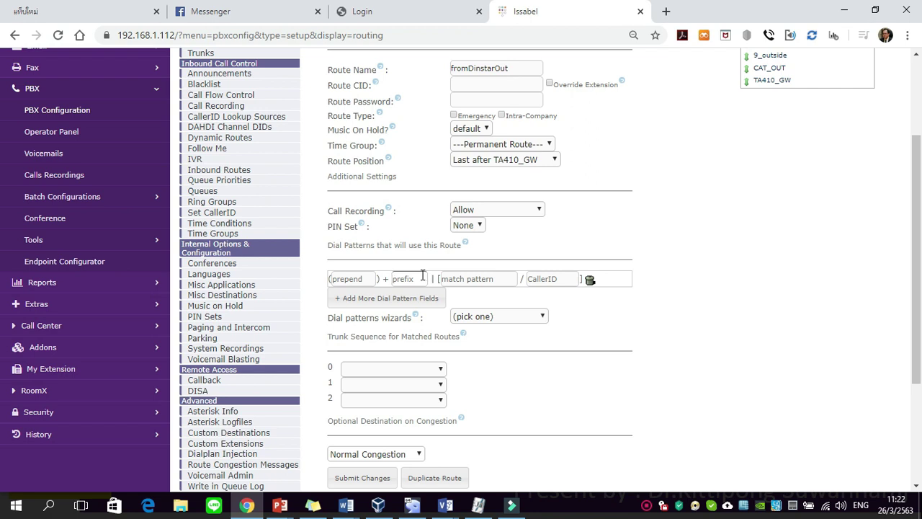
type("3")
left_click(463, 278)
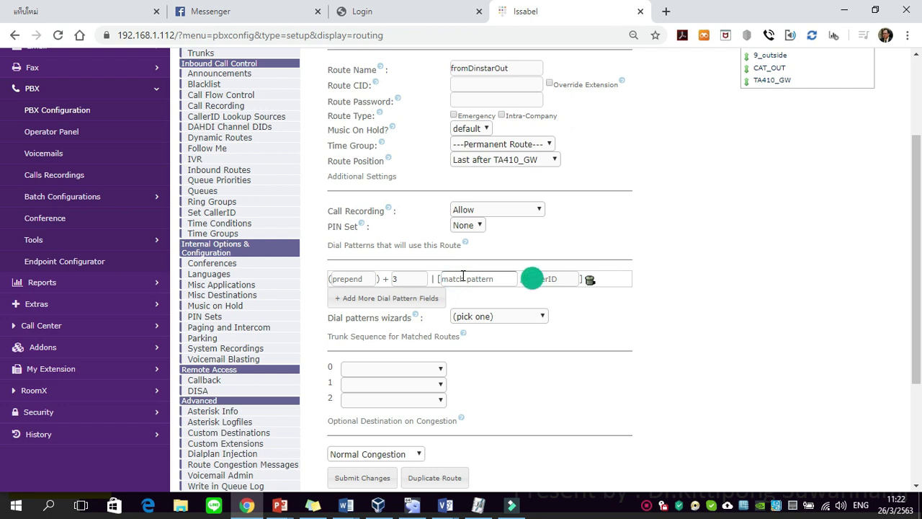
type("X.")
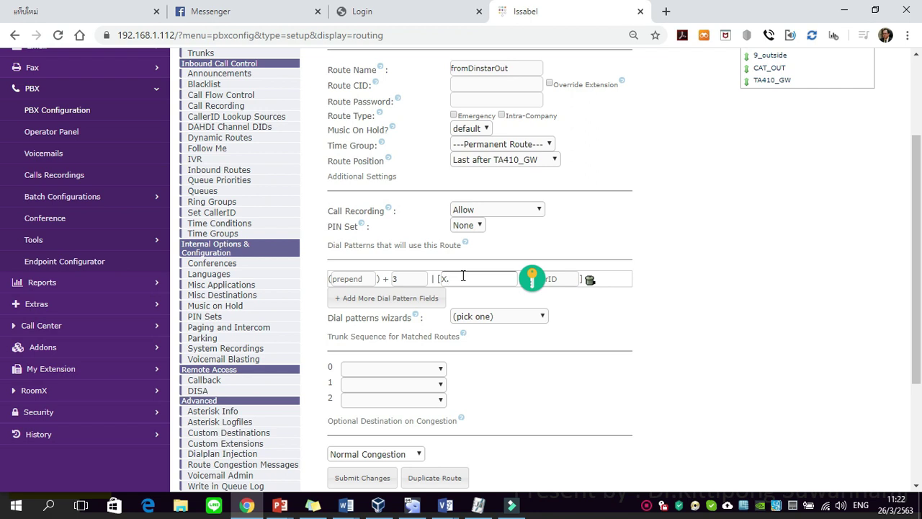
left_click(463, 278)
left_click(485, 295)
left_click(484, 293)
scroll(569, 326, "down", 3)
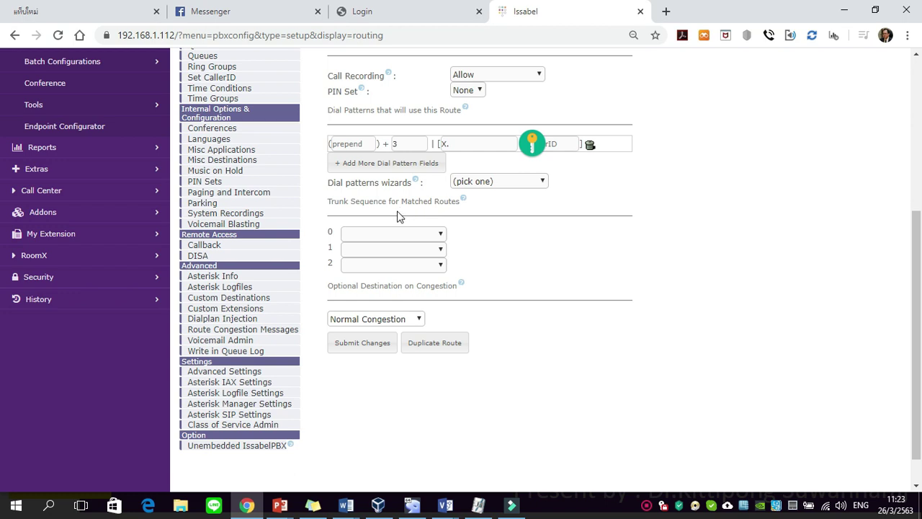
Set DINSTAR002 as trunk 0 in the route's trunk sequence
left_click(441, 234)
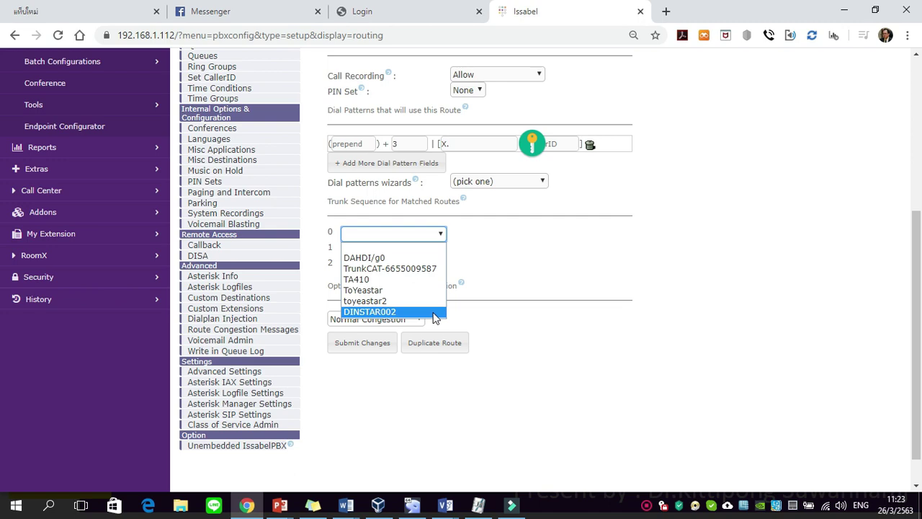
left_click(436, 315)
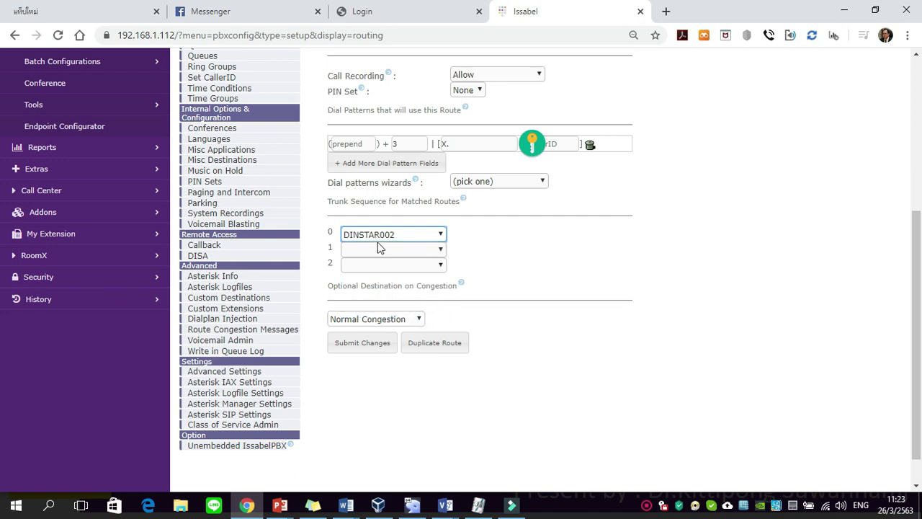
left_click(484, 247)
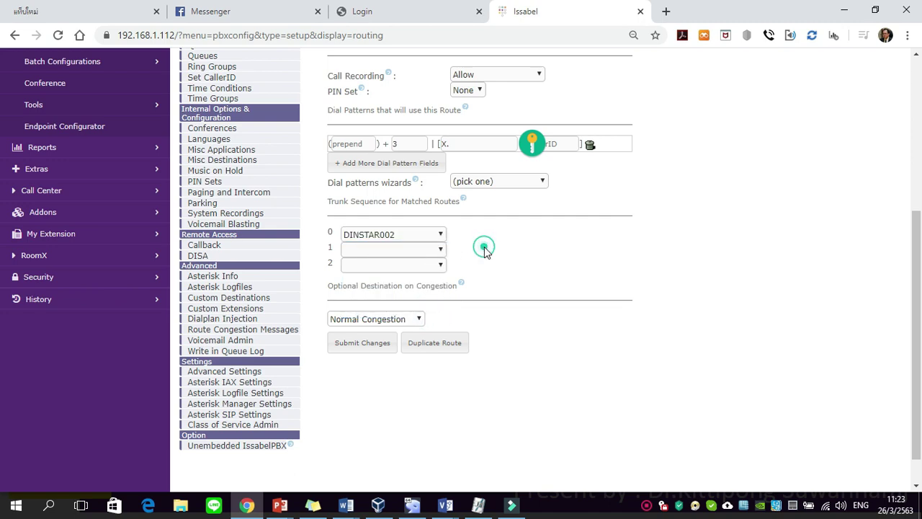
scroll(583, 276, "up", 2)
scroll(587, 286, "up", 1)
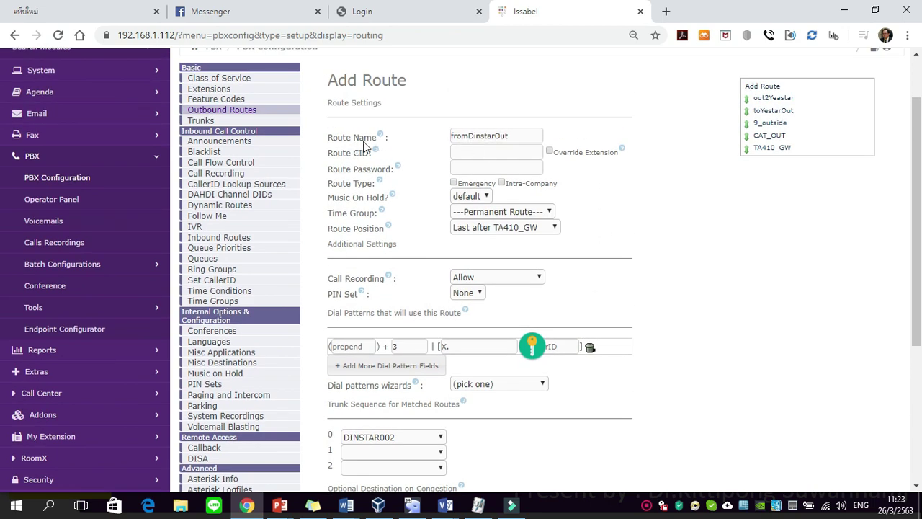
scroll(505, 300, "down", 2)
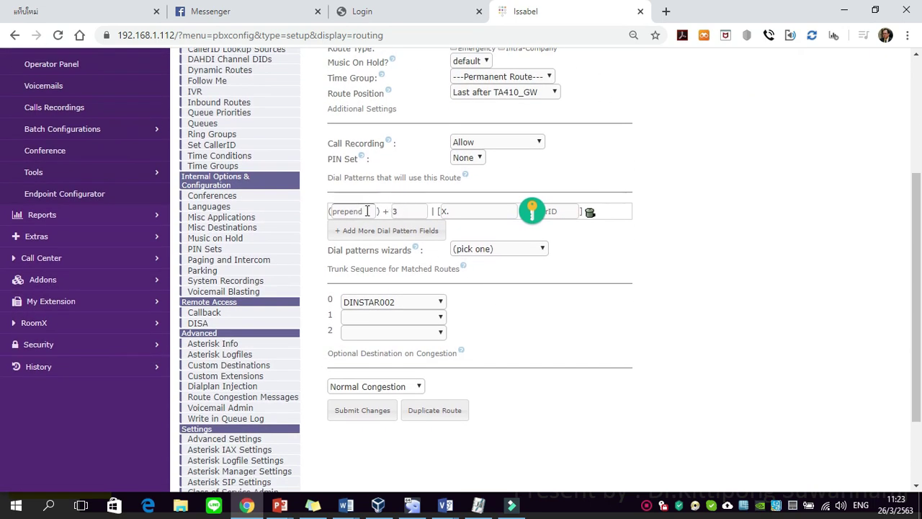
Check the prefix 3 dial pattern and submit the fromDinstarOut route
left_click(395, 211)
scroll(419, 336, "down", 2)
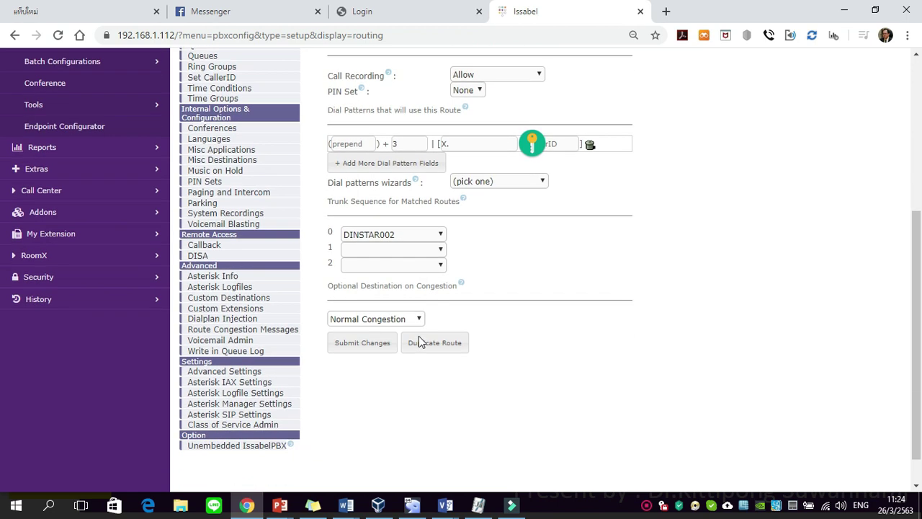
left_click(504, 291)
left_click(381, 345)
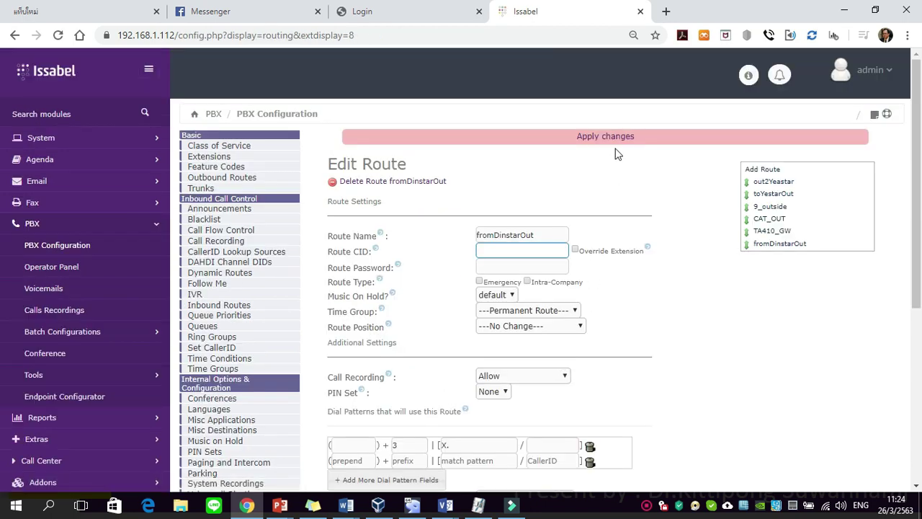
Apply the pending Issabel route changes, then bring up the Dinstar login page at 192.168.1.122
left_click(618, 139)
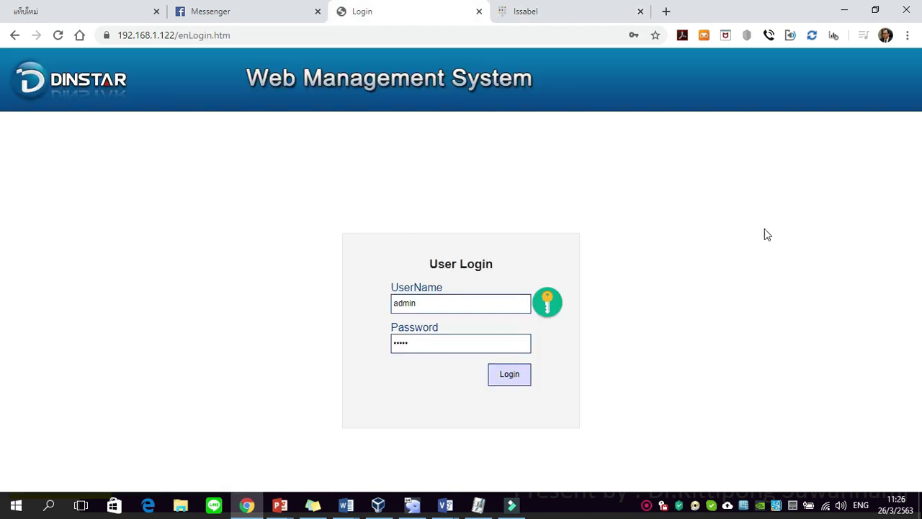
left_click_drag(119, 36, 178, 72)
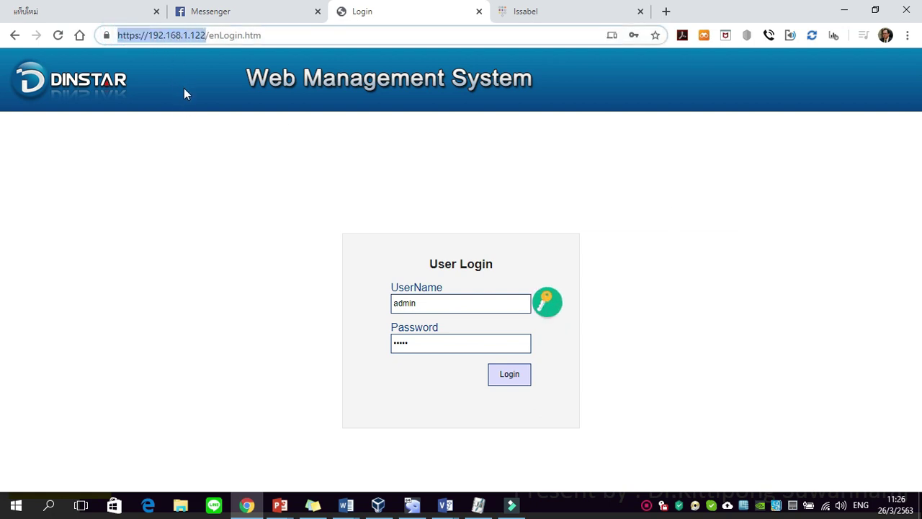
Log in to the Dinstar gateway with the pre-filled username after clearing and retyping the account password
left_click(163, 155)
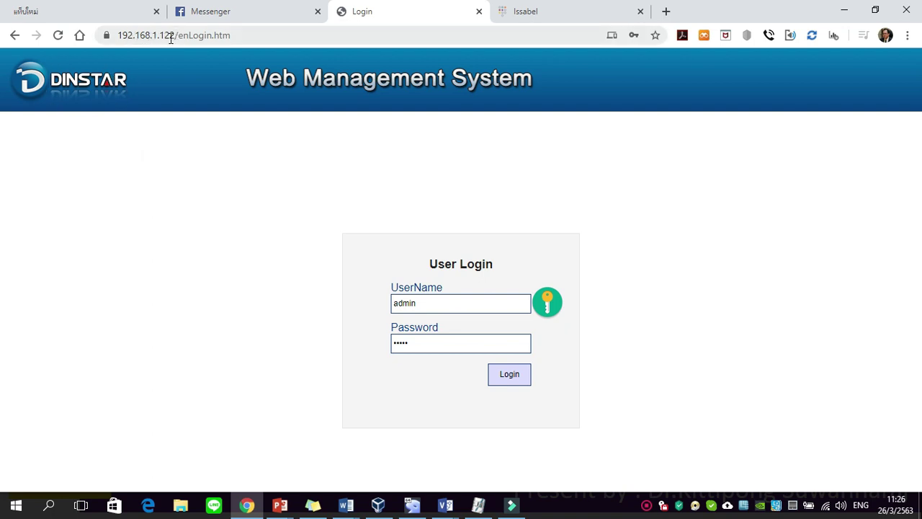
left_click(434, 309)
left_click(429, 346)
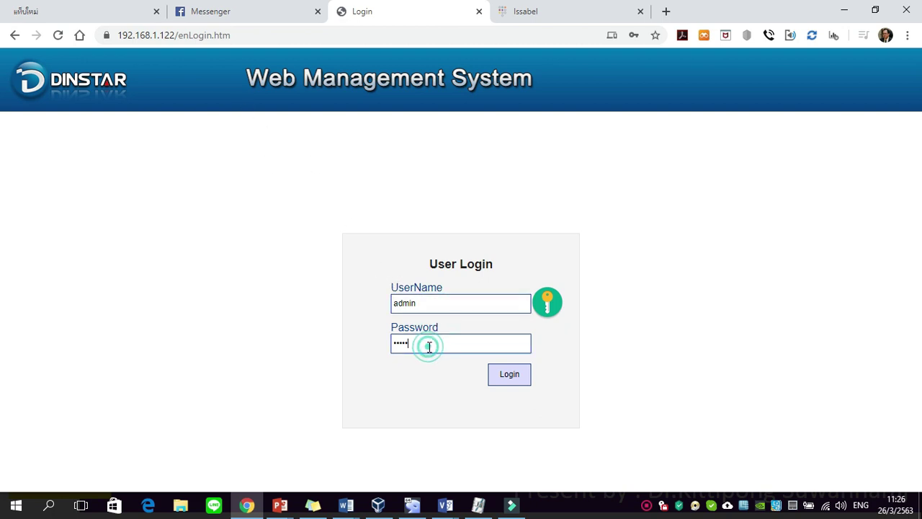
key("BackSpace")
key("BackSpace")
key("BackSpace")
key("BackSpace")
type("admin")
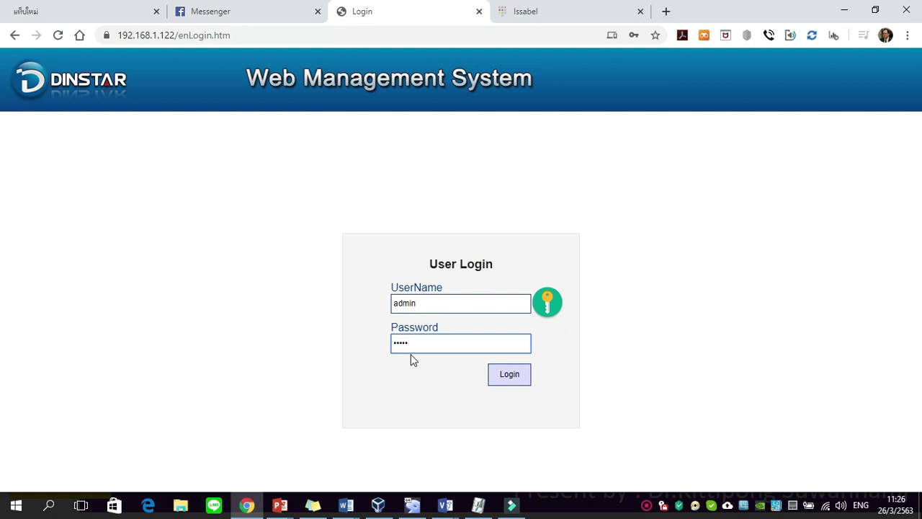
left_click(510, 379)
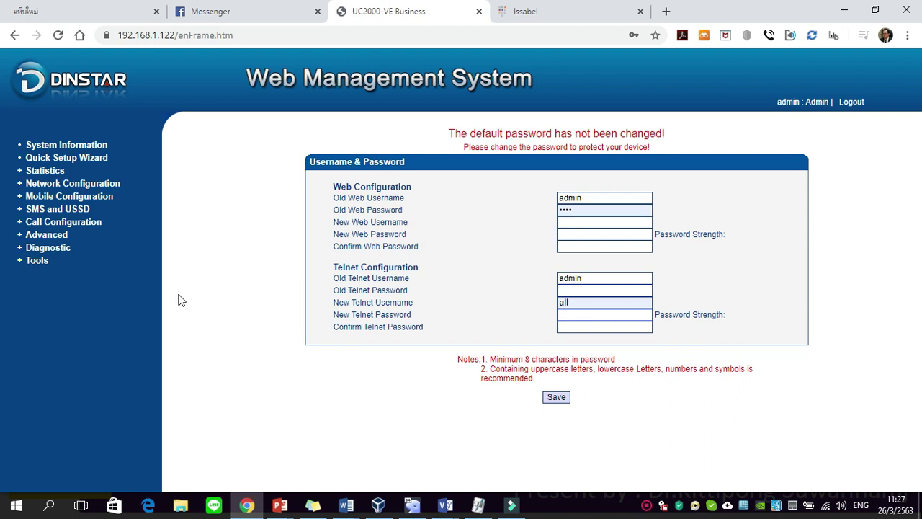
Under Call Configuration > SIP Trunk, add trunk 31 at 192.168.1.112, port 5060, described 'issabel'
left_click(68, 225)
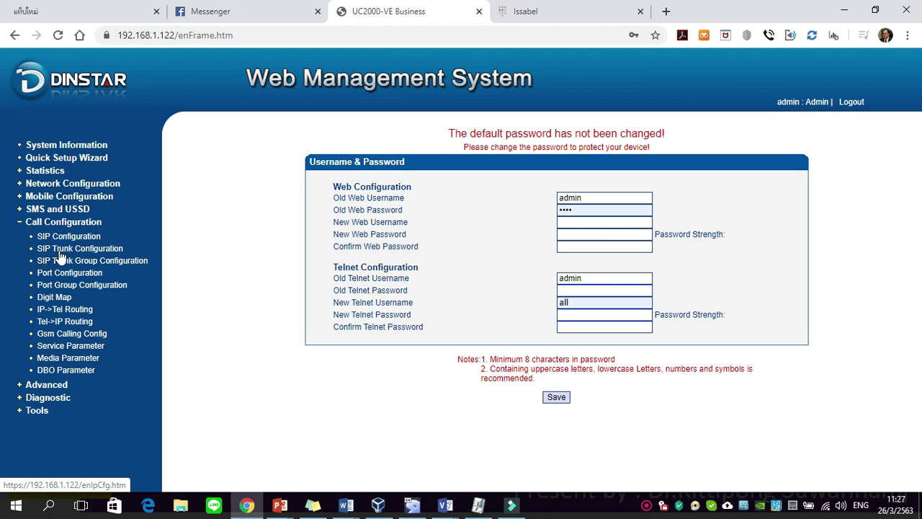
left_click(62, 250)
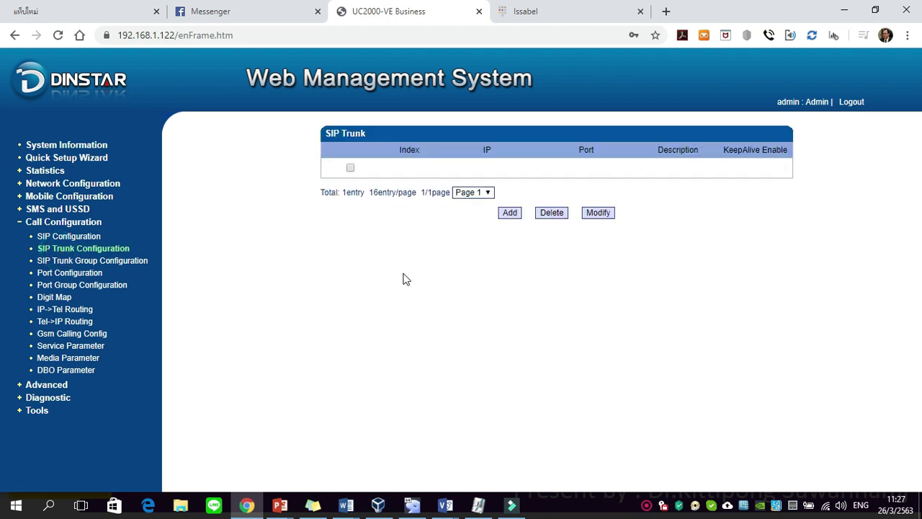
left_click(509, 212)
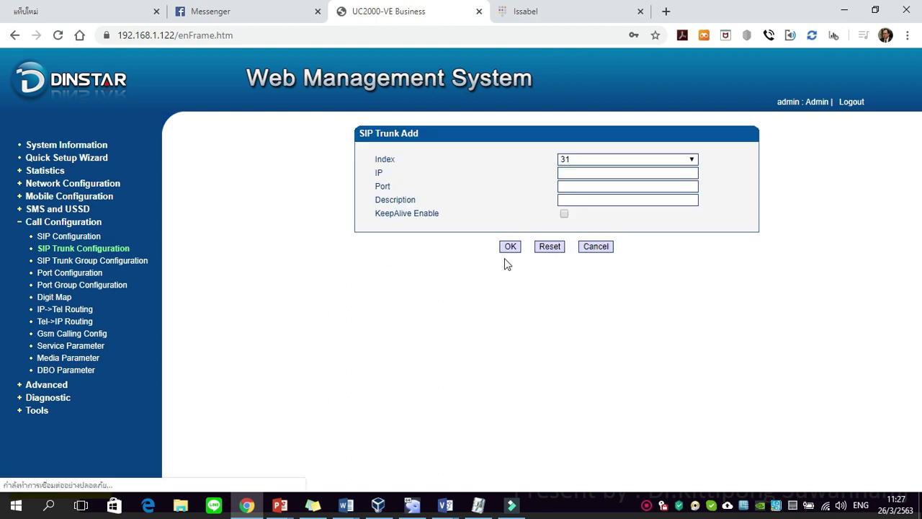
left_click(574, 175)
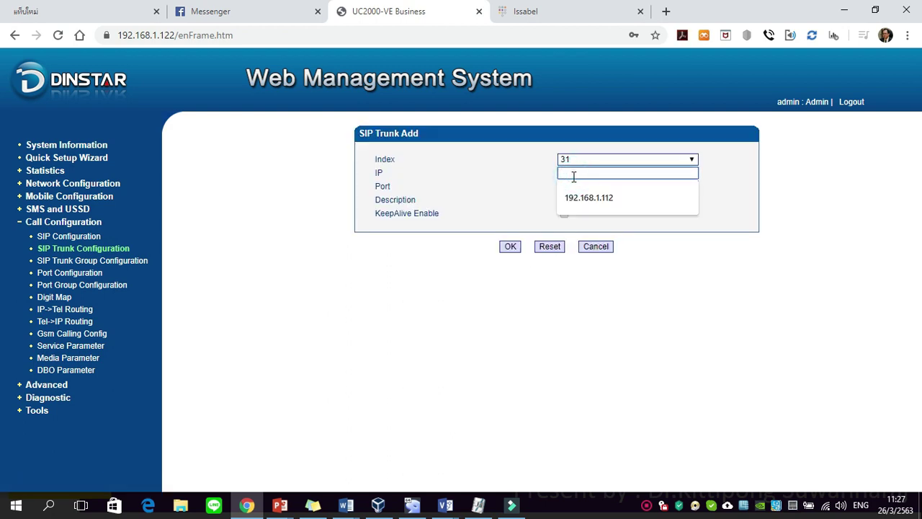
left_click(587, 205)
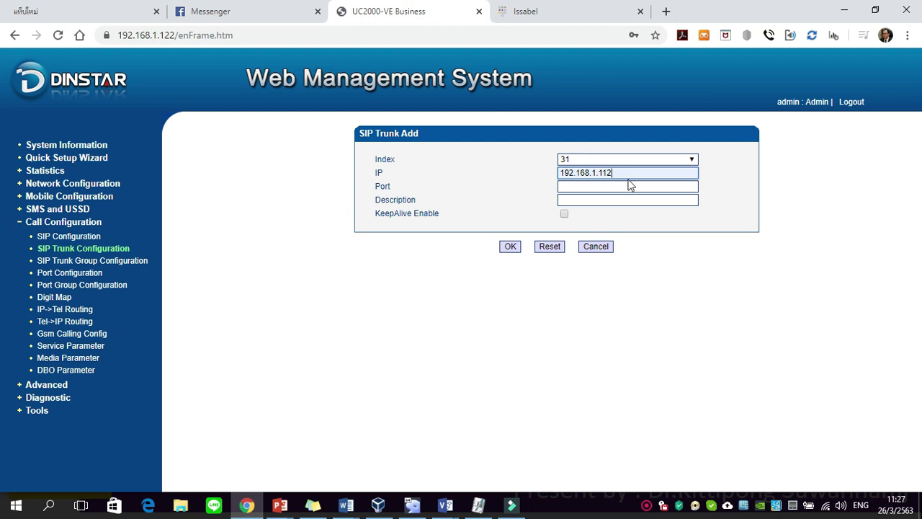
left_click(627, 191)
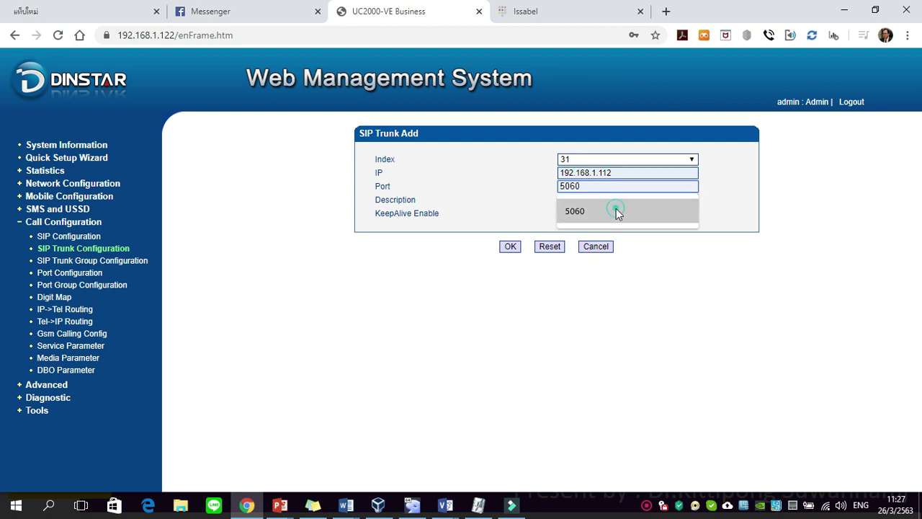
left_click(616, 210)
left_click(618, 201)
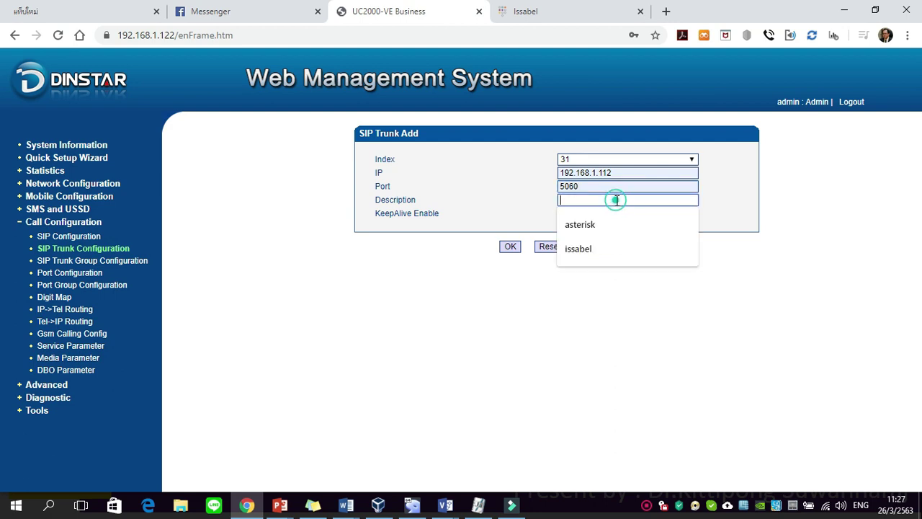
left_click(590, 251)
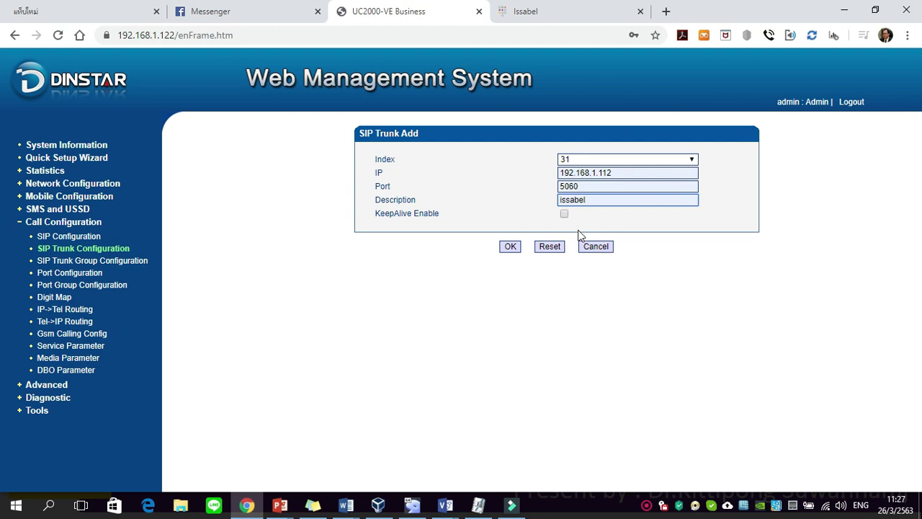
left_click(511, 247)
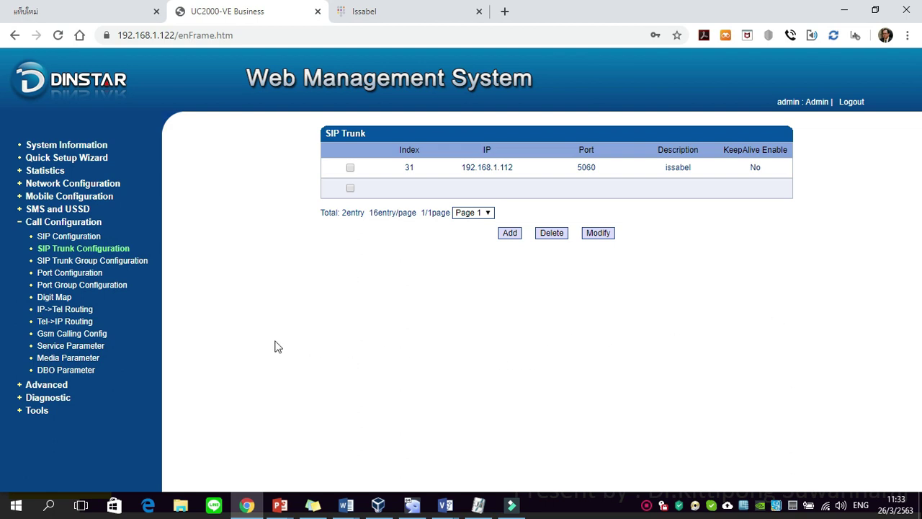
Go to the Port Group Configuration page
left_click(67, 287)
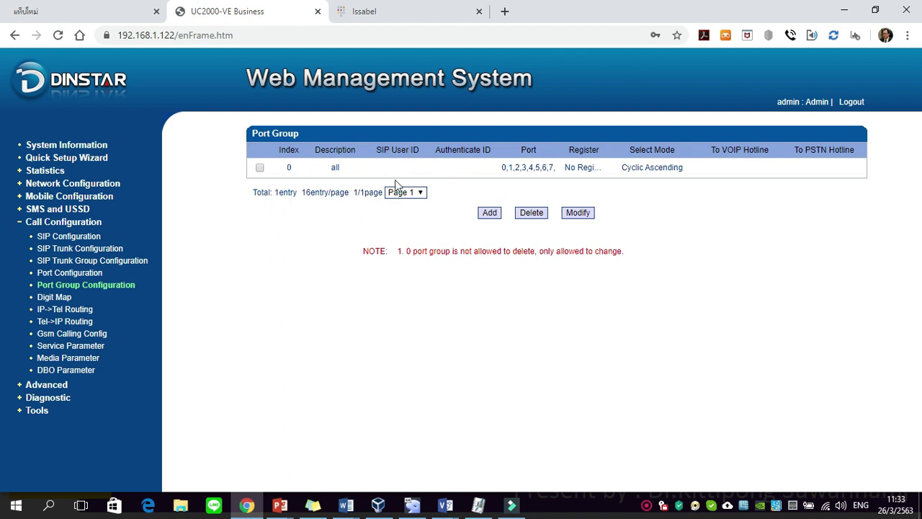
Select port group 0 ('all') and open it in the Modify form
left_click(259, 168)
left_click(581, 213)
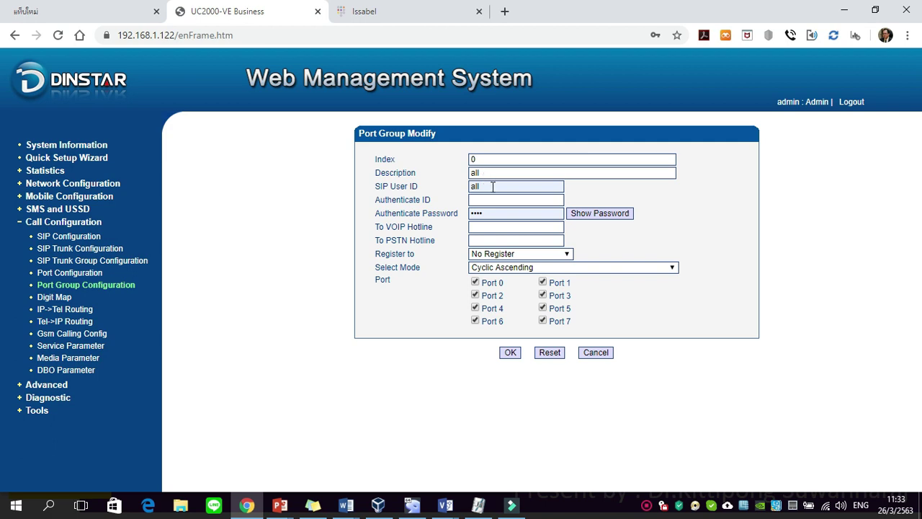
Clear port group 0's SIP user ID and autofilled authentication password
double_click(493, 186)
key("BackSpace")
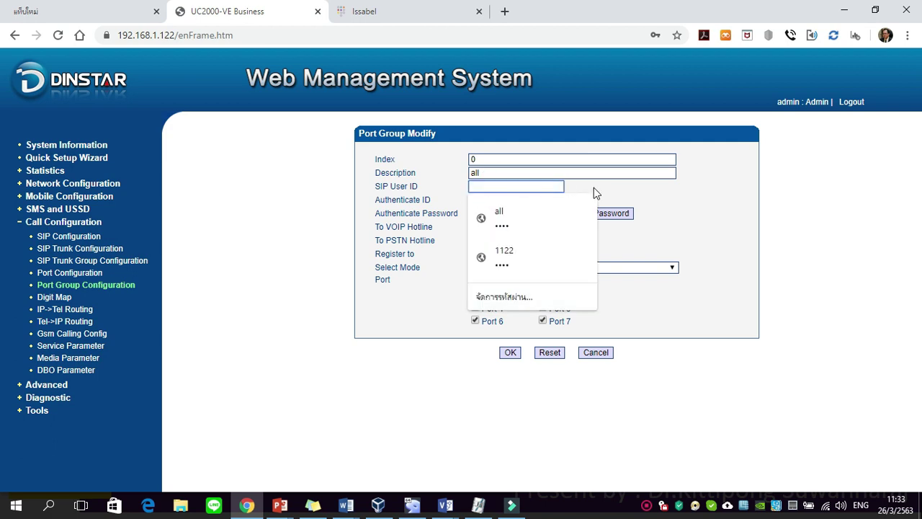
left_click(595, 188)
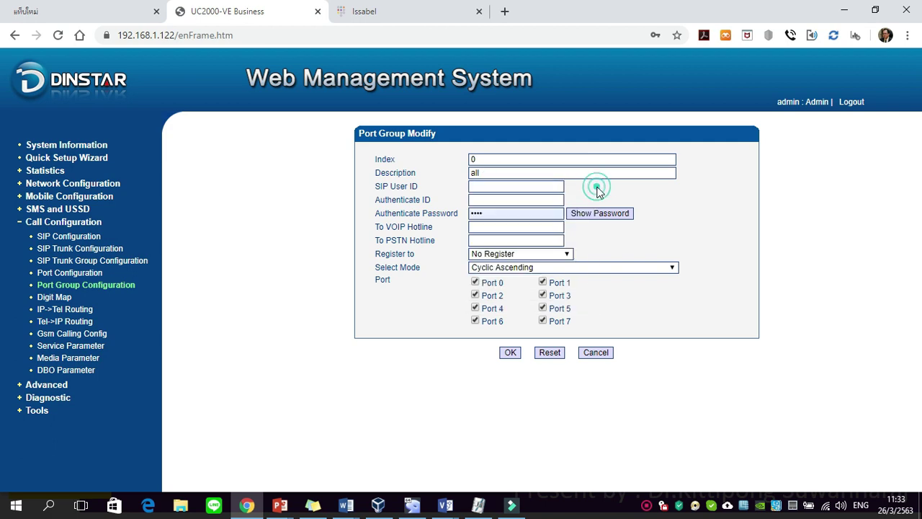
left_click(524, 214)
key("BackSpace")
key("BackSpace")
key("BackSpace")
key("BackSpace")
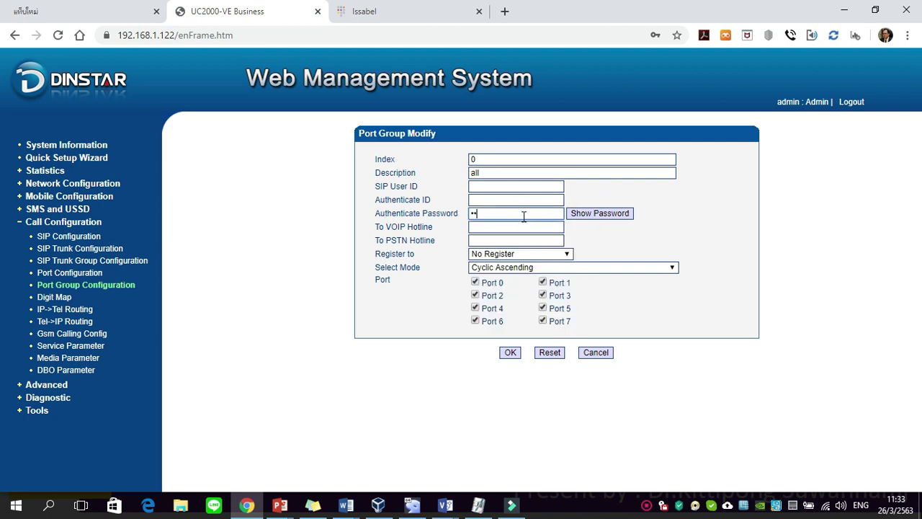
left_click(607, 191)
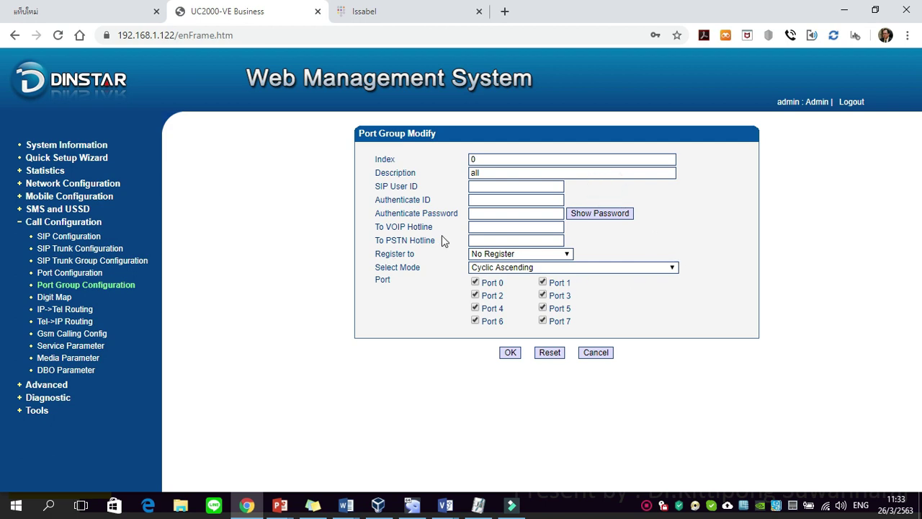
Set the To VOIP Hotline to 1111 and uncheck ports 4, 5, 6 and 7
left_click(476, 226)
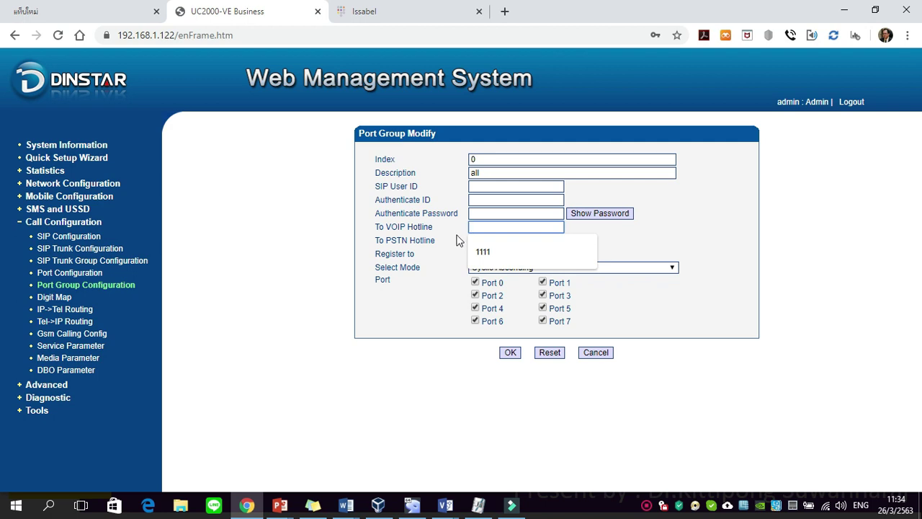
type("1111")
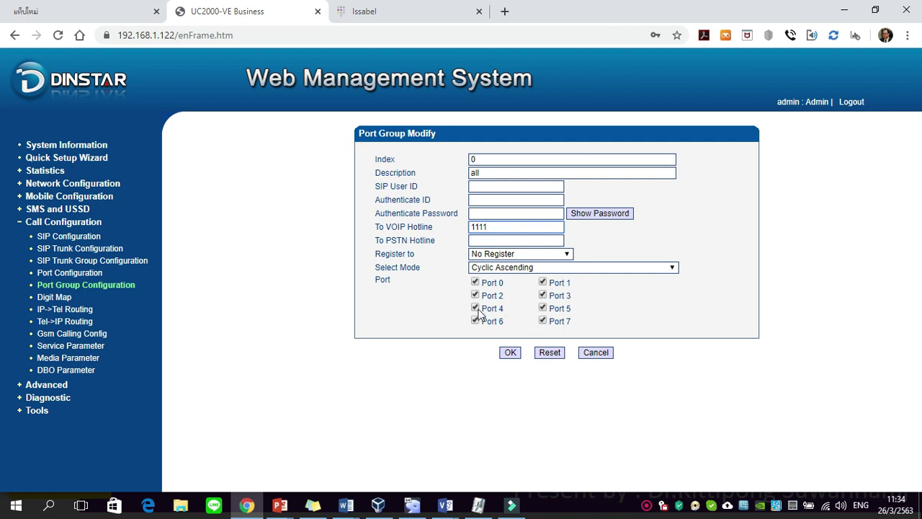
left_click(475, 309)
left_click(542, 309)
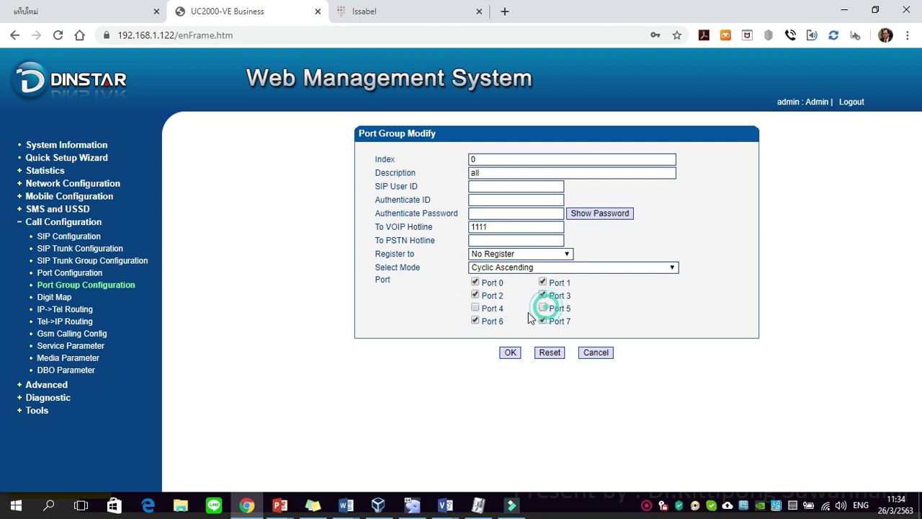
left_click(476, 321)
left_click(543, 322)
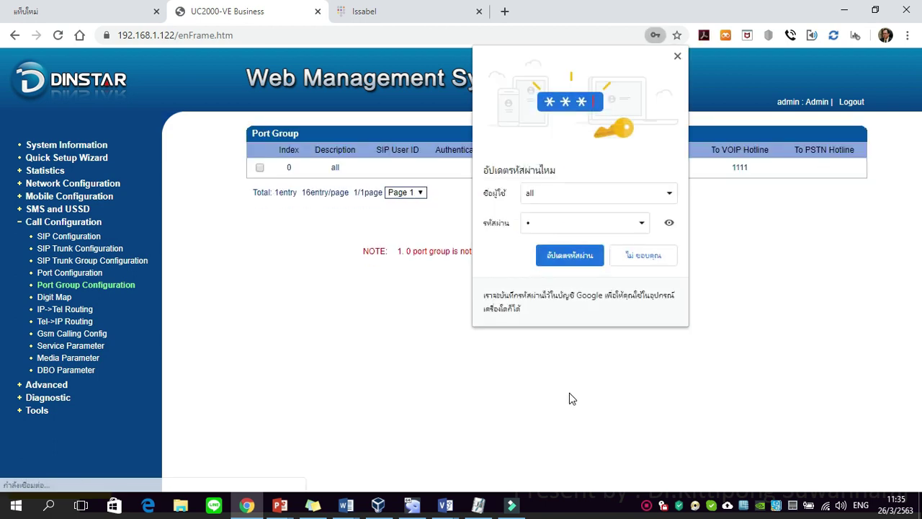
Dismiss Chrome's update-password popup and show the empty IP->Tel Routing list
left_click(678, 55)
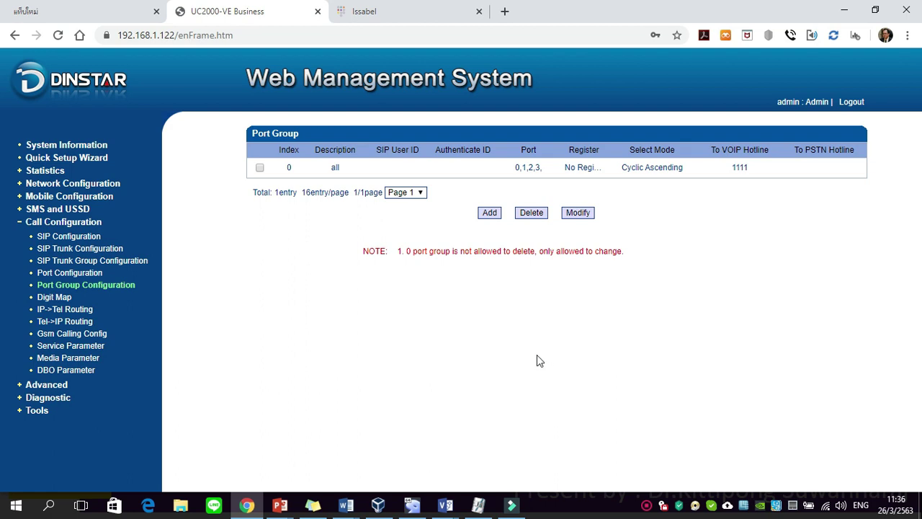
left_click(74, 311)
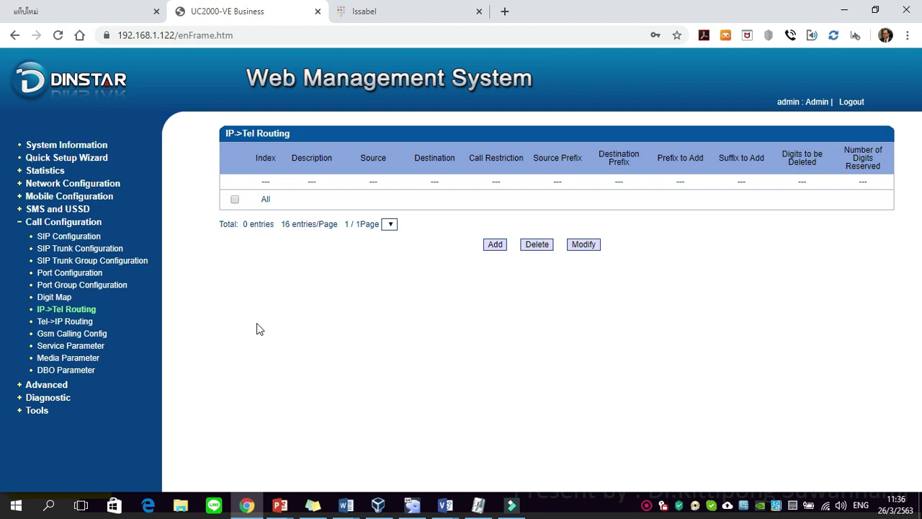
Start a new IP->Tel route with the description 'outbound'
left_click(498, 246)
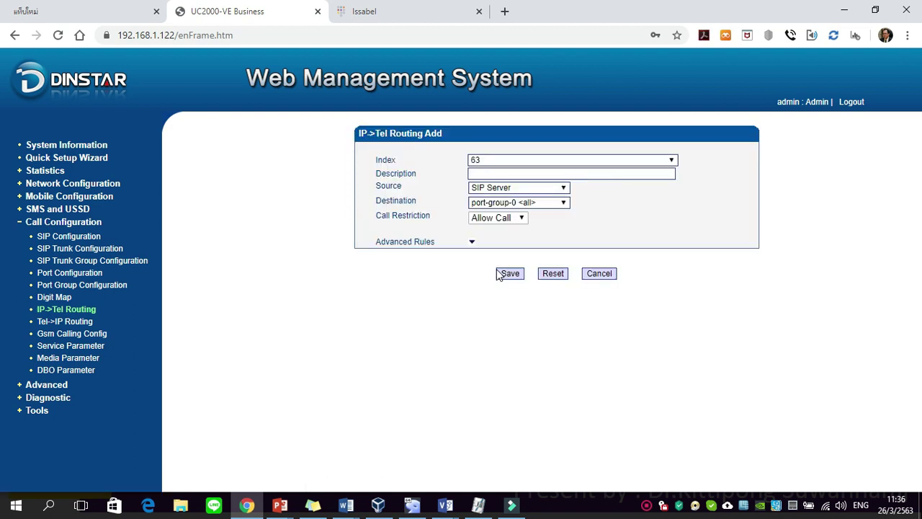
left_click(516, 176)
type("outrou")
key("BackSpace")
key("BackSpace")
type("bound")
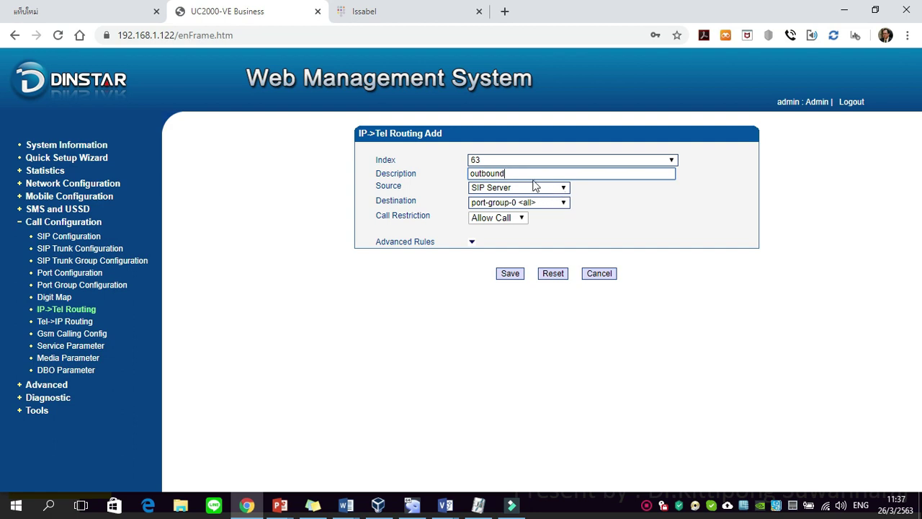
Route it from sip-trunk-31 <issabel> to port-group-0 <all> and save
left_click(479, 189)
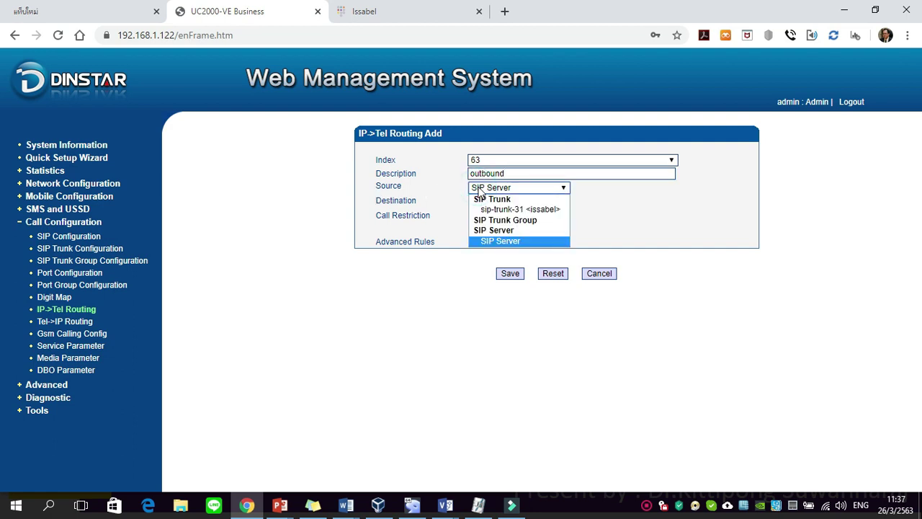
left_click(520, 210)
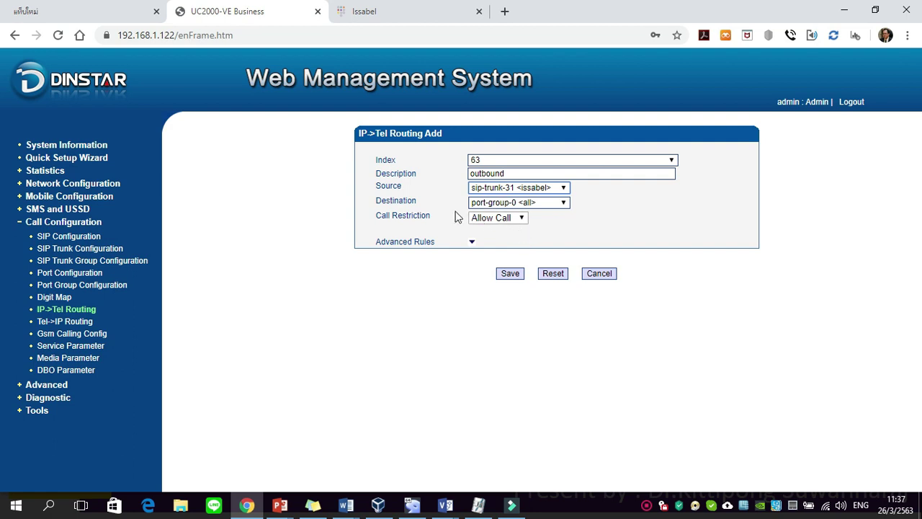
left_click(487, 204)
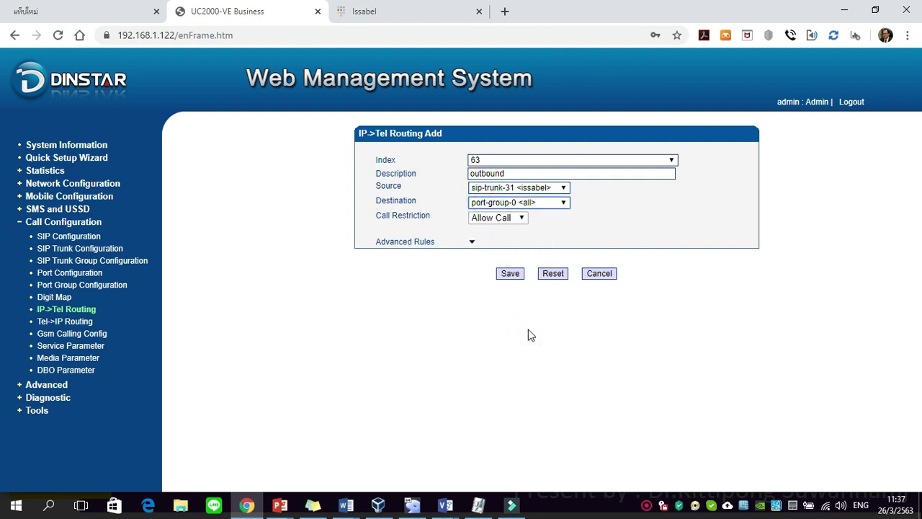
left_click(481, 232)
left_click(511, 276)
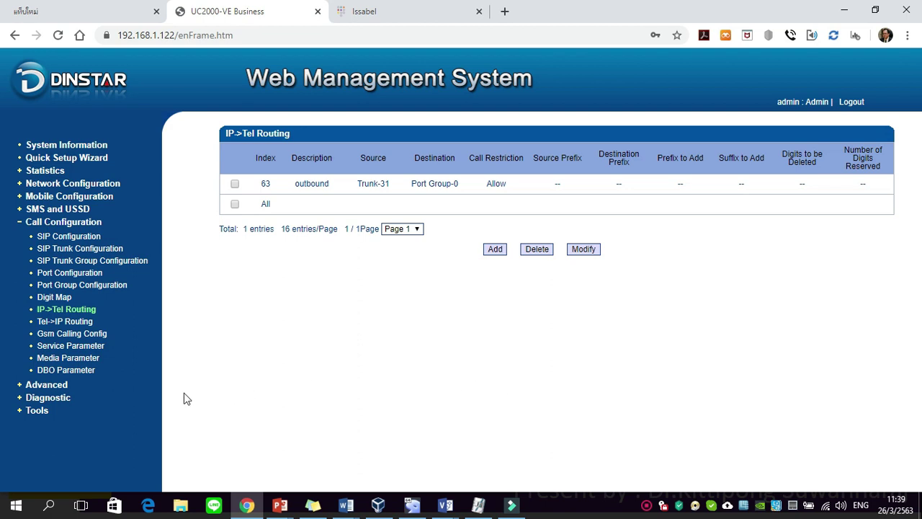
In Tel->IP Routing, start a new route with the description 'inbound'
left_click(46, 325)
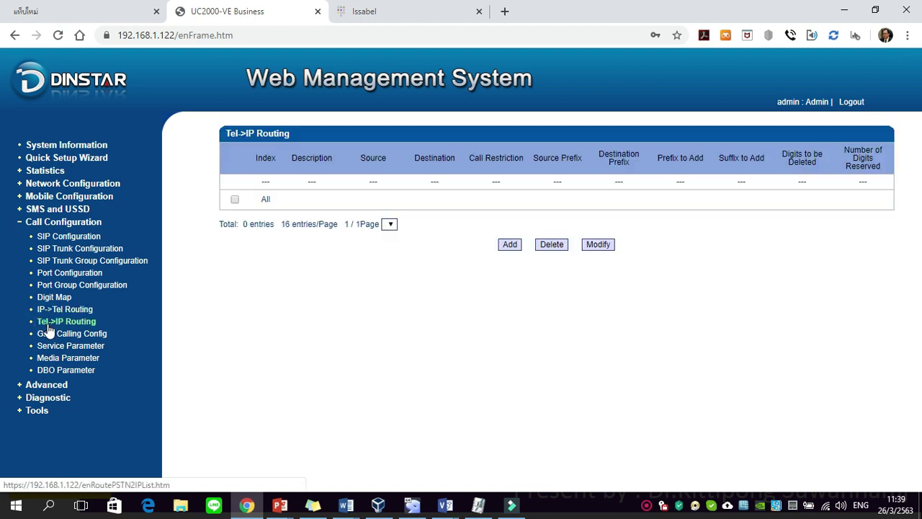
left_click(510, 245)
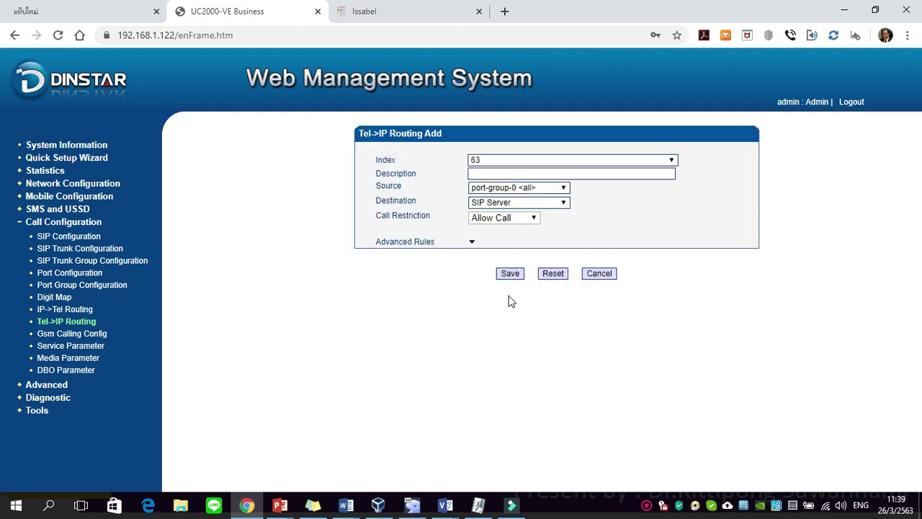
left_click(508, 173)
type("inbound")
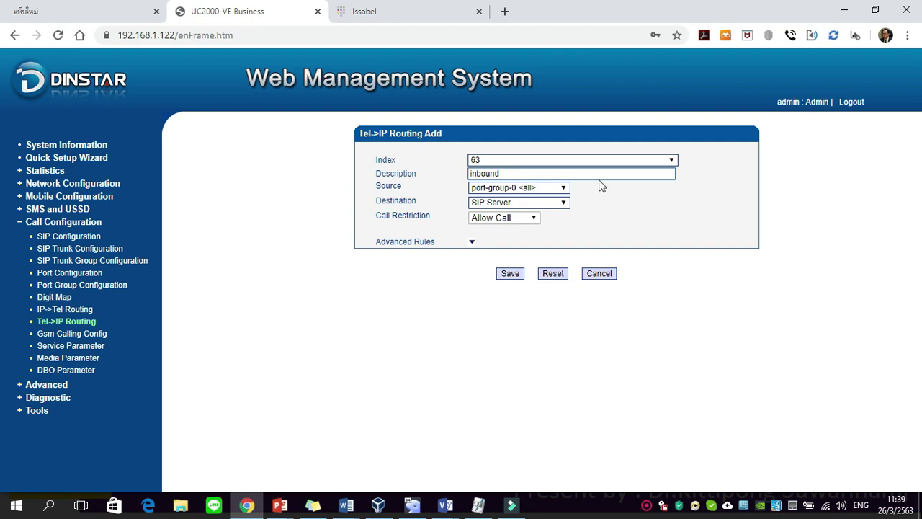
Route it from port-group-0 <all> to sip-trunk-31 <issabel> and save
left_click(557, 189)
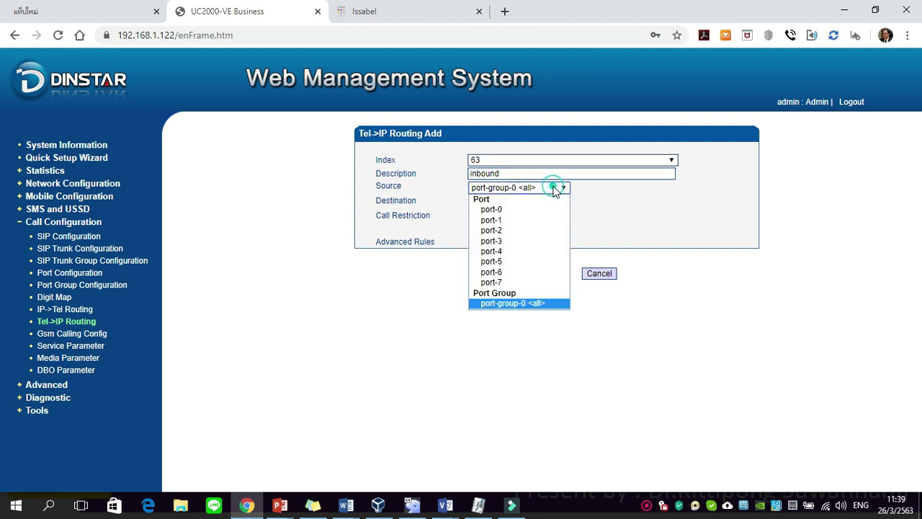
left_click(527, 304)
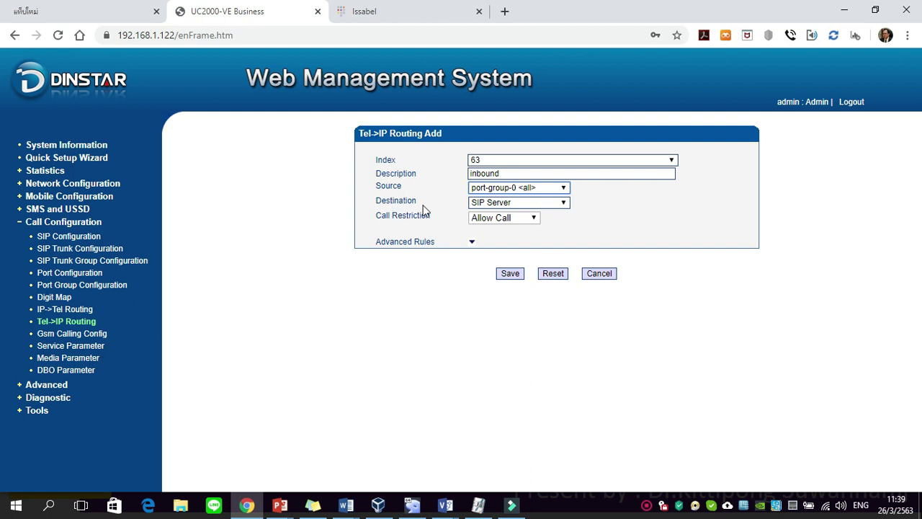
left_click(495, 206)
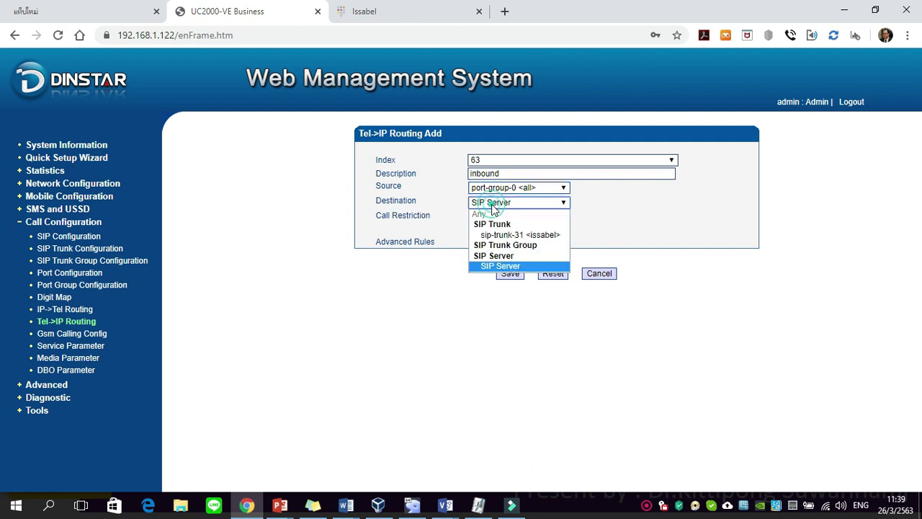
left_click(520, 235)
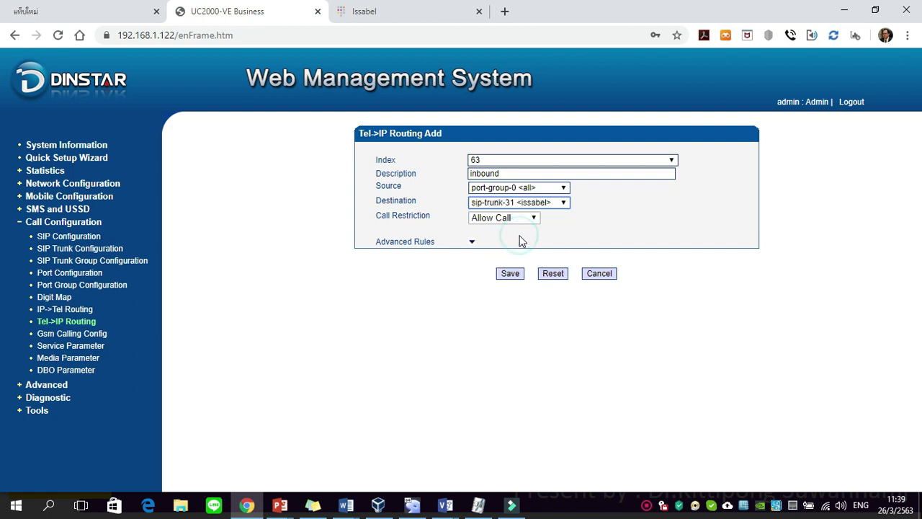
left_click(511, 274)
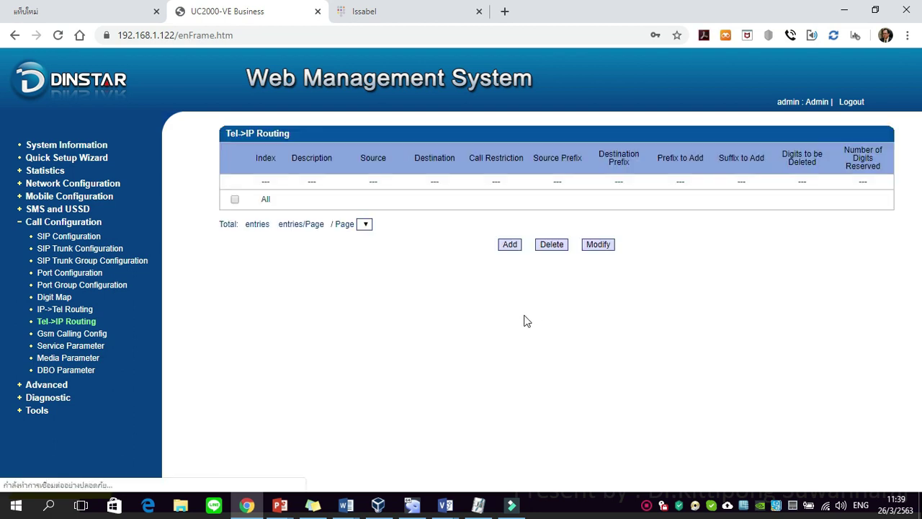